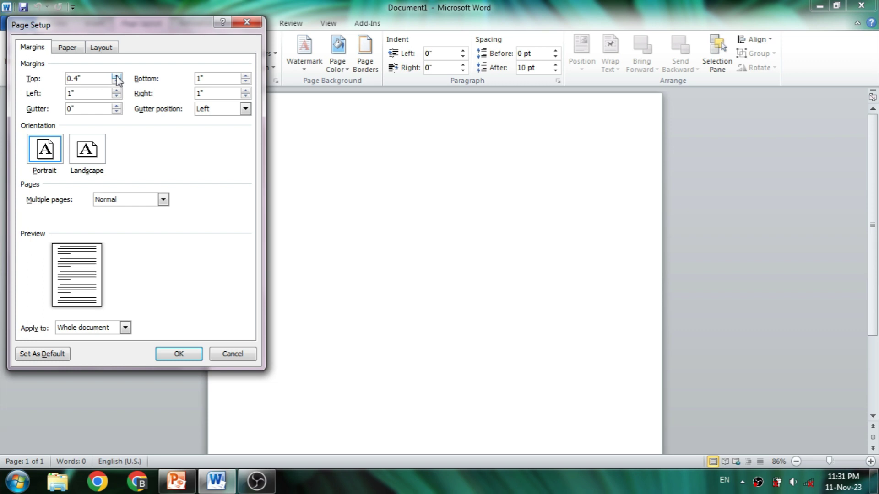
Set the page's top and left margins to 0.33"
{"action": "left_click", "coordinate": [81, 78]}
{"action": "type", "text": "3"}
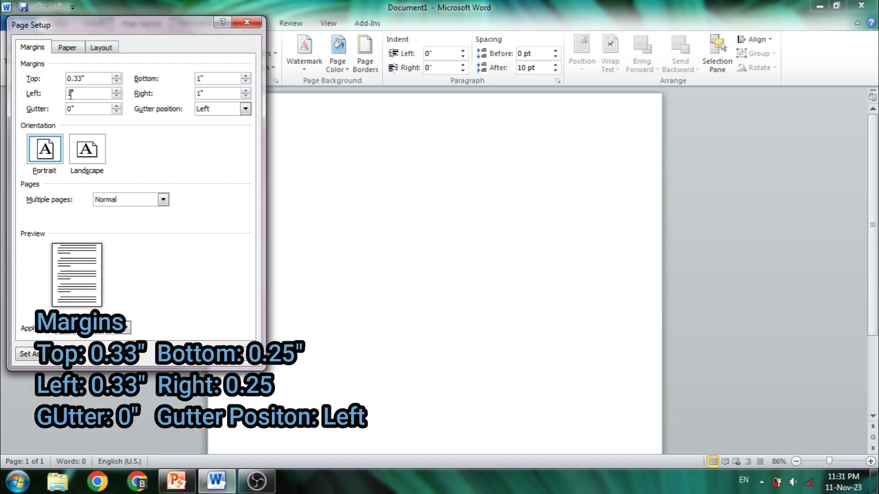
{"action": "left_click", "coordinate": [117, 96]}
{"action": "left_click", "coordinate": [116, 96]}
{"action": "left_click", "coordinate": [78, 94]}
{"action": "type", "text": "3"}
Set the bottom and right margins to 0.25" and apply the page setup to the whole document
{"action": "left_click", "coordinate": [245, 81]}
{"action": "left_click", "coordinate": [246, 81]}
{"action": "left_click", "coordinate": [245, 96]}
{"action": "left_click", "coordinate": [246, 96]}
{"action": "left_click", "coordinate": [246, 96]}
{"action": "left_click", "coordinate": [246, 96]}
{"action": "left_click", "coordinate": [205, 93]}
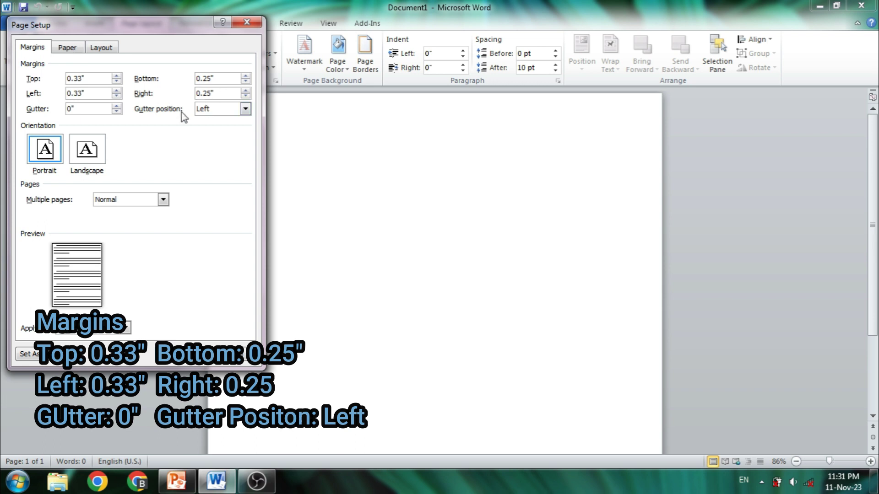
{"action": "left_click", "coordinate": [180, 354]}
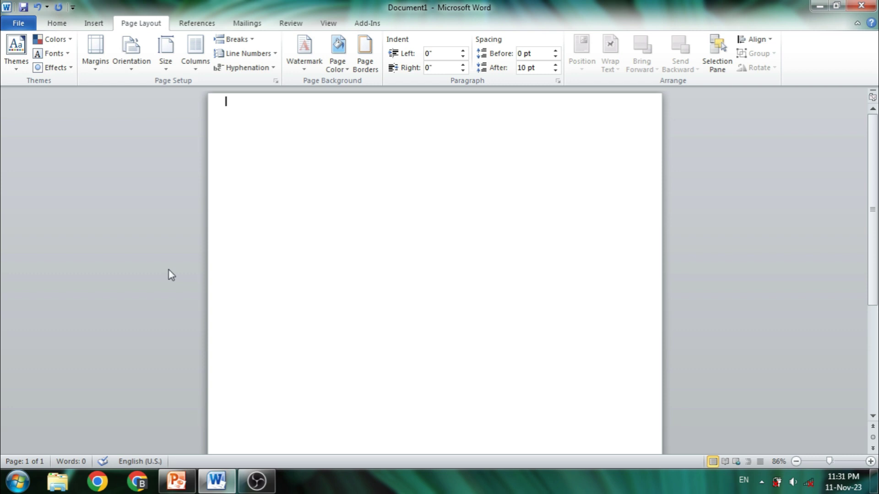
Insert a table with 5 columns and 8 rows at the page start and make its first two rows taller
{"action": "left_click", "coordinate": [99, 24]}
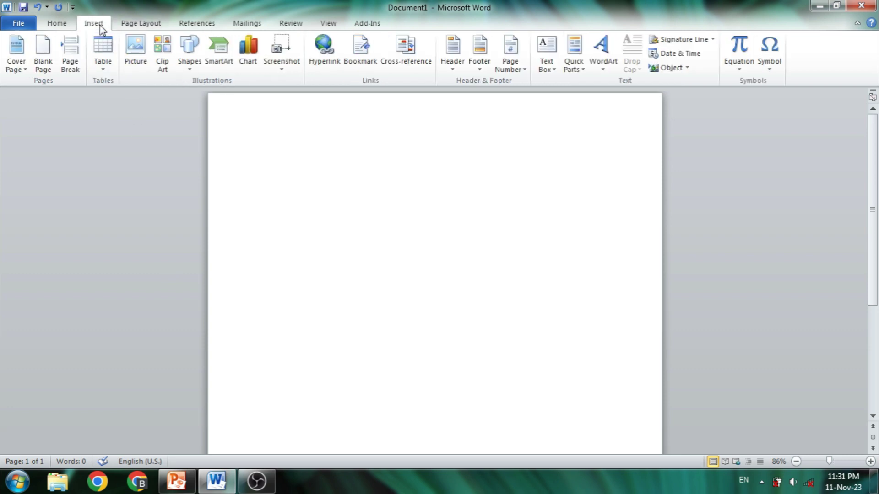
{"action": "left_click", "coordinate": [104, 68]}
{"action": "left_click", "coordinate": [135, 196]}
{"action": "left_click", "coordinate": [501, 194]}
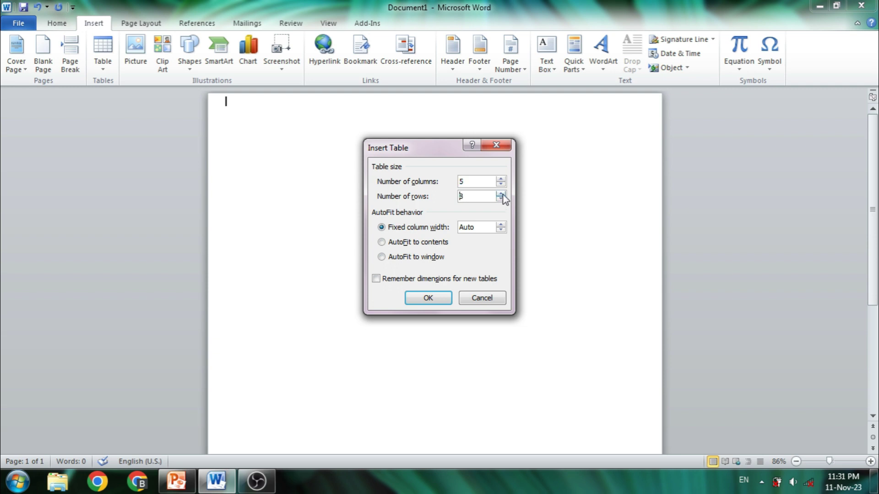
{"action": "left_click", "coordinate": [427, 298]}
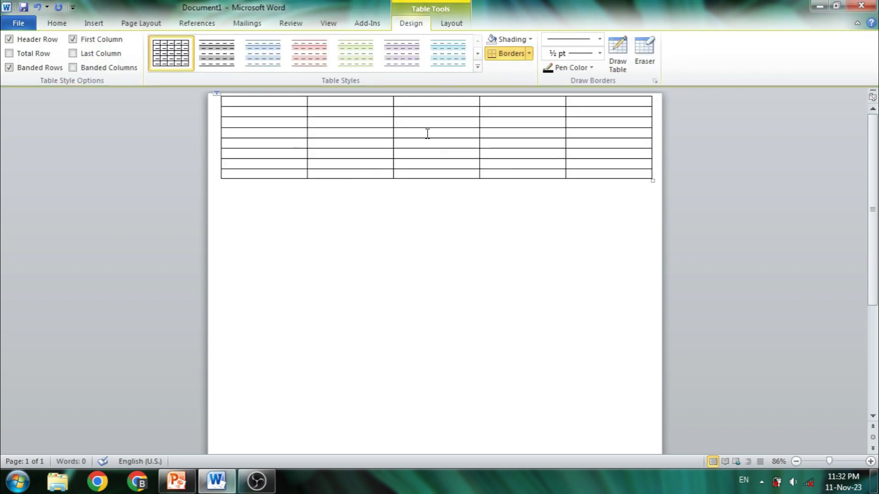
{"action": "left_click_drag", "start_coordinate": [415, 106], "coordinate": [424, 153]}
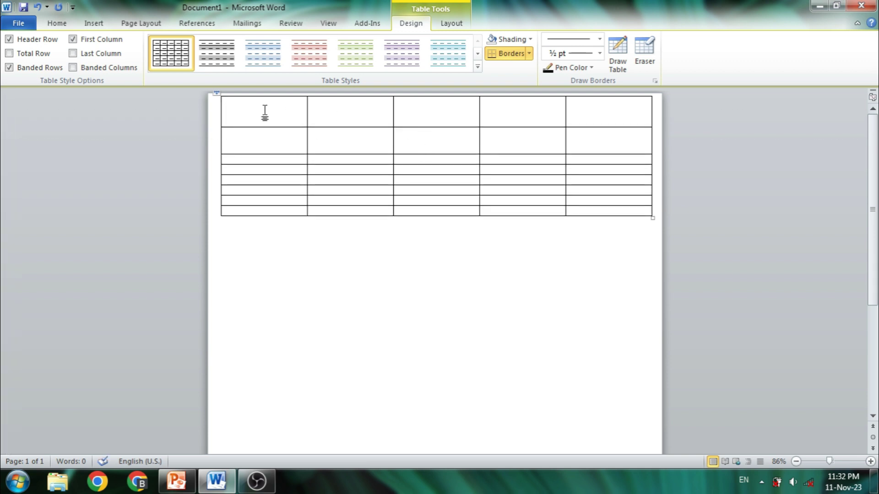
Merge all five cells of the table's first row into a single cell
{"action": "left_click_drag", "start_coordinate": [269, 114], "coordinate": [561, 115]}
{"action": "left_click", "coordinate": [570, 111]}
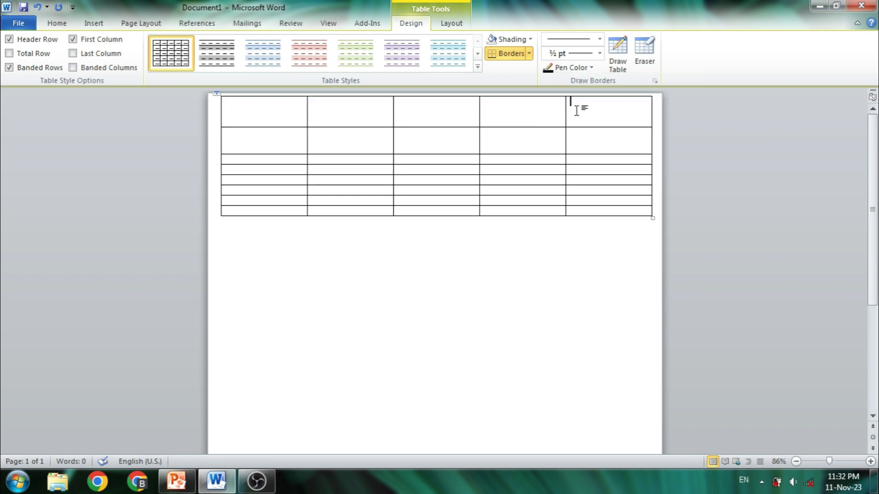
{"action": "left_click_drag", "start_coordinate": [303, 113], "coordinate": [574, 112]}
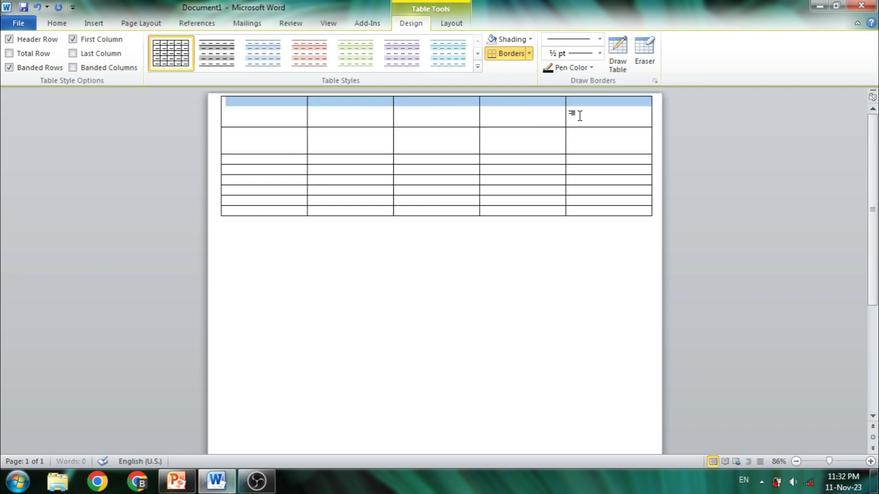
{"action": "left_click", "coordinate": [448, 31]}
{"action": "left_click", "coordinate": [264, 64]}
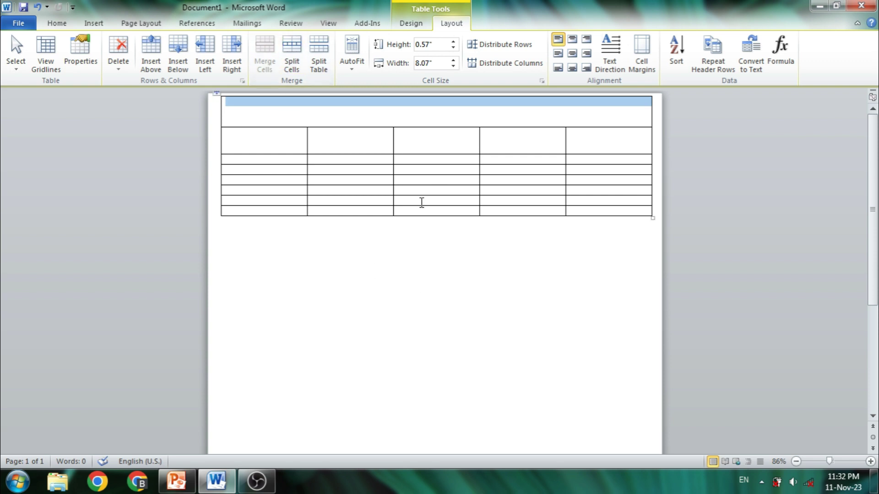
{"action": "left_click", "coordinate": [340, 113]}
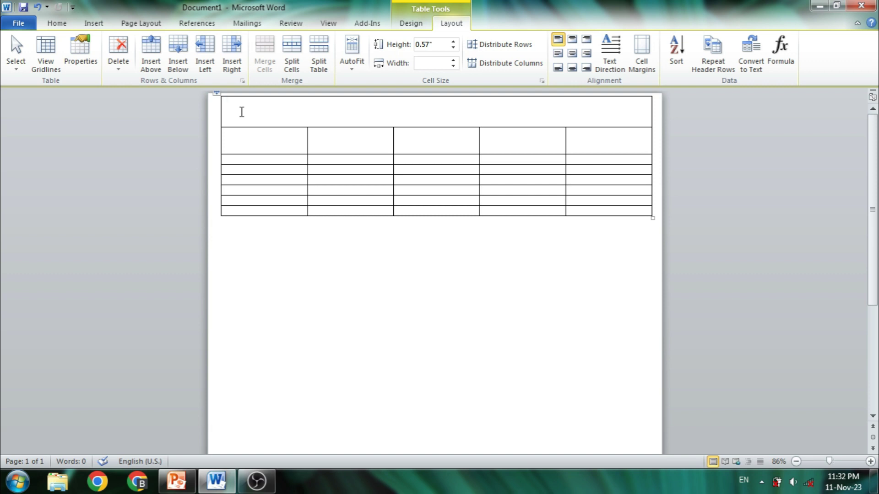
Set the font size to 16 and enter "GST No:", "Tax Invoice Bill" and "Date:" with a dotted line, spaced across the merged row
{"action": "left_click", "coordinate": [57, 23]}
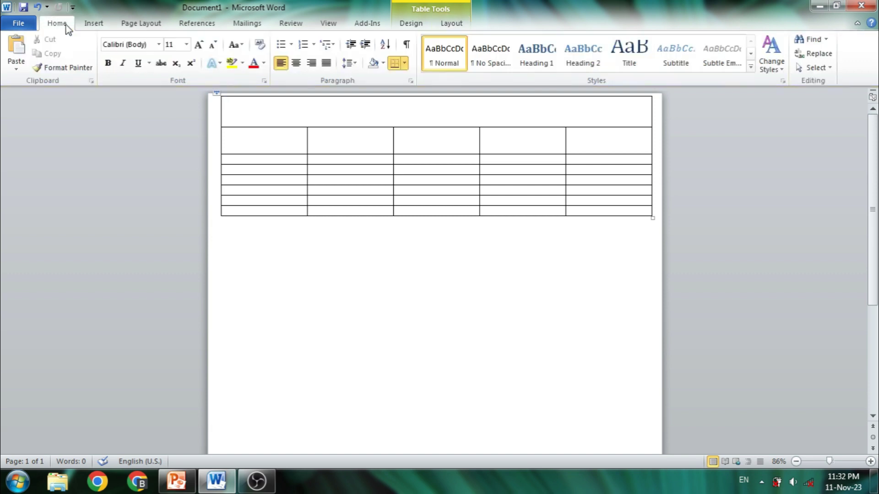
{"action": "left_click", "coordinate": [186, 44]}
{"action": "left_click", "coordinate": [171, 124]}
{"action": "type", "text": "GST No:                      Tax"}
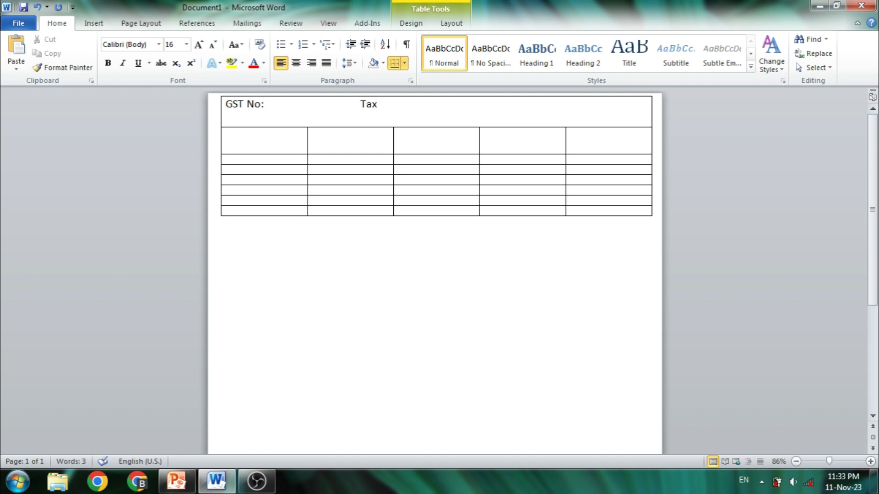
{"action": "type", "text": " Invoice Bill                                       Date"}
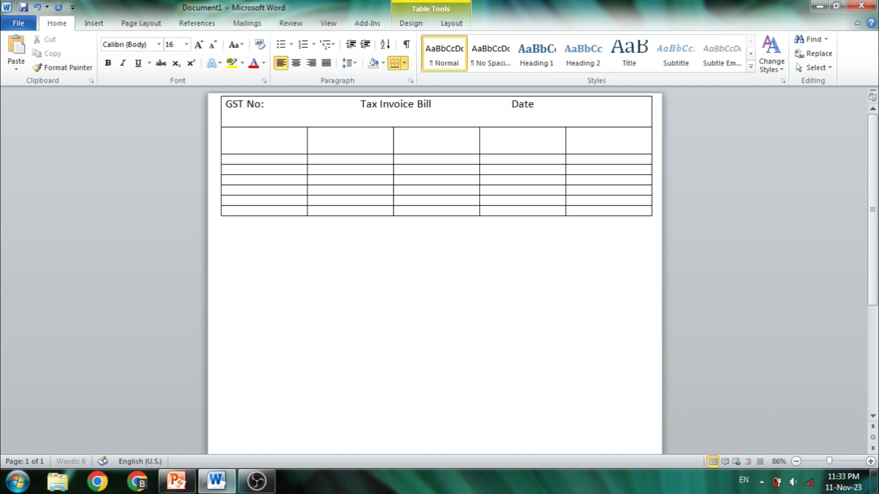
{"action": "type", "text": ":                 ............................"}
Respace the heading text so the dotted line directly follows "Date:", and add a blank line below it in the merged cell
{"action": "left_click", "coordinate": [361, 106]}
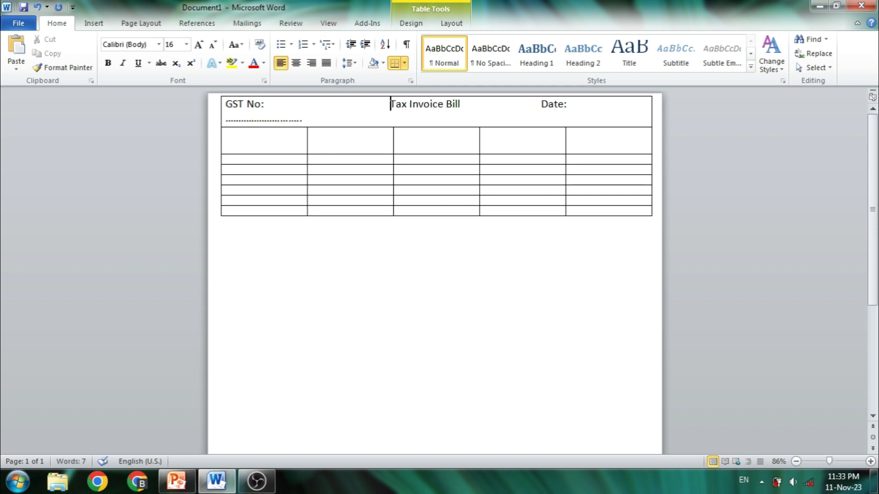
{"action": "left_click", "coordinate": [232, 120]}
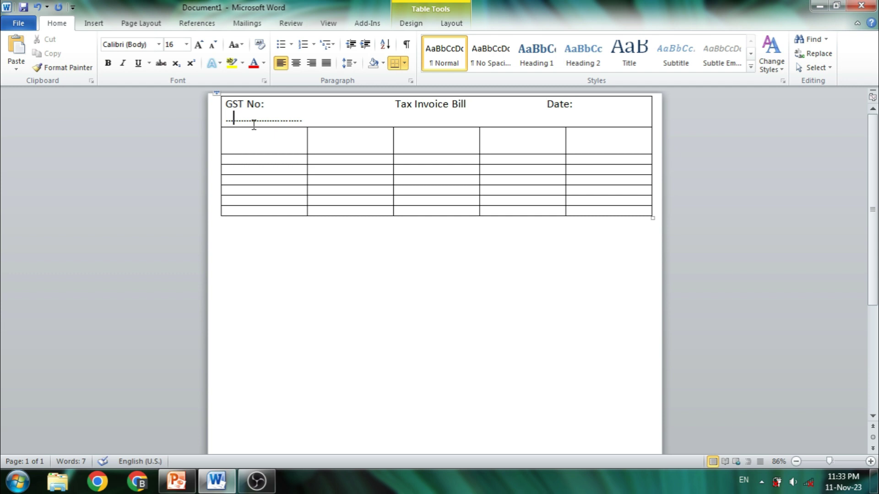
{"action": "key", "text": "BackSpace"}
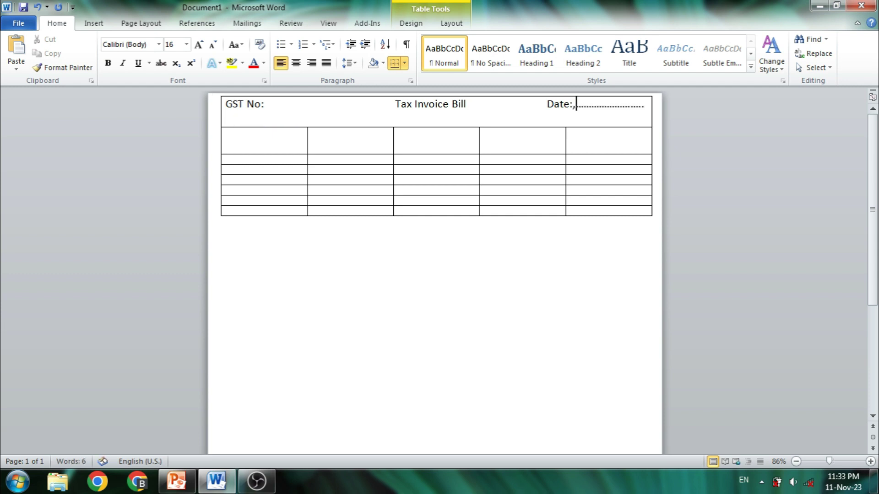
{"action": "key", "text": "Delete"}
{"action": "left_click", "coordinate": [234, 113]}
{"action": "key", "text": "Down"}
{"action": "key", "text": "Return"}
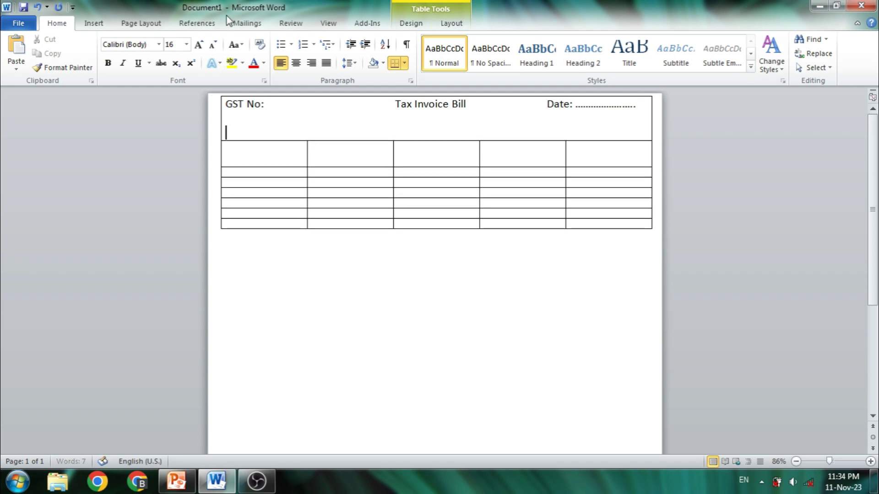
Draw a rectangle about 2.89" wide and 0.4" high below "Tax Invoice Bill" in the merged cell
{"action": "left_click", "coordinate": [95, 23]}
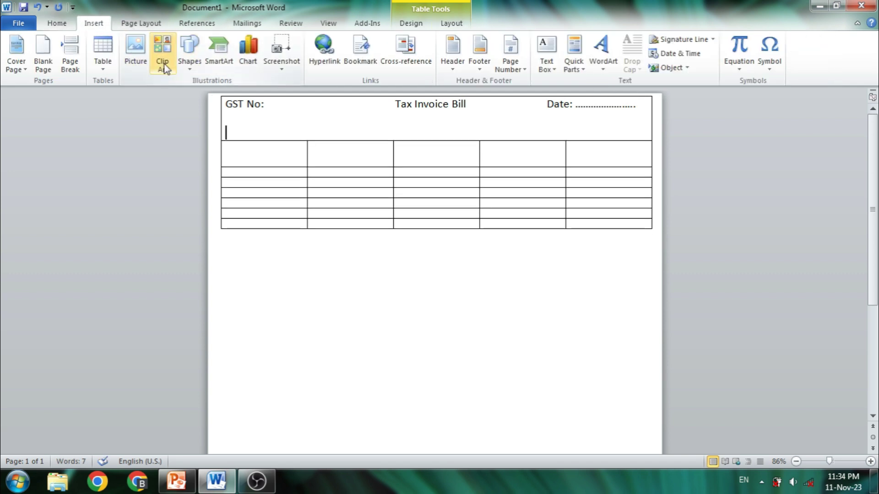
{"action": "left_click", "coordinate": [190, 53]}
{"action": "left_click", "coordinate": [215, 112]}
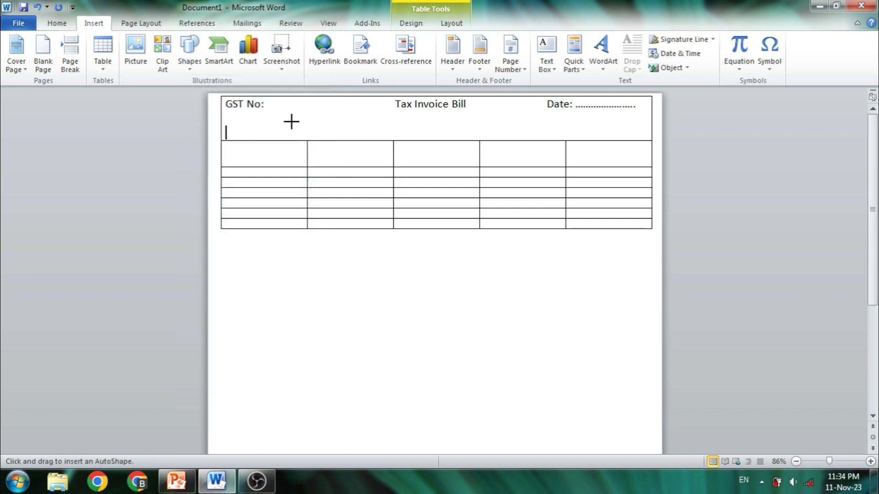
{"action": "mouse_move", "coordinate": [324, 117]}
{"action": "left_mouse_down"}
{"action": "mouse_move", "coordinate": [521, 137]}
{"action": "mouse_move", "coordinate": [479, 137]}
{"action": "left_mouse_up"}
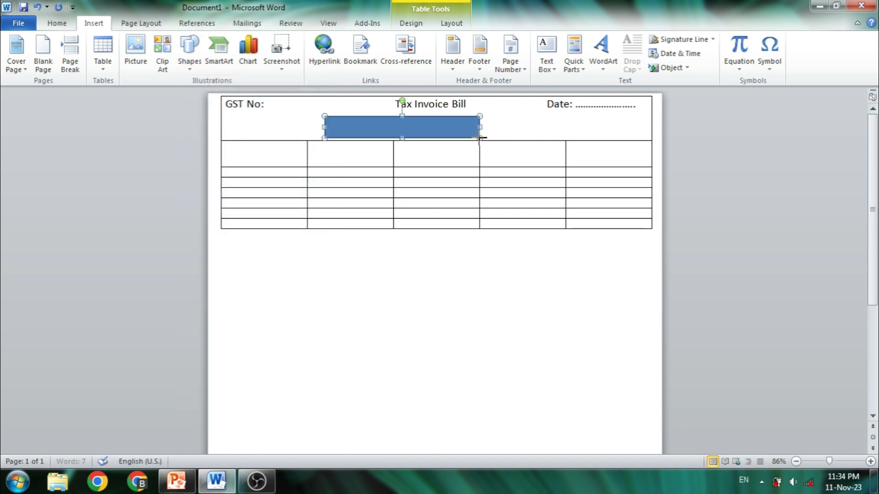
Add the text "Company Name Pvt.Ltd" inside the rectangle
{"action": "right_click", "coordinate": [354, 130]}
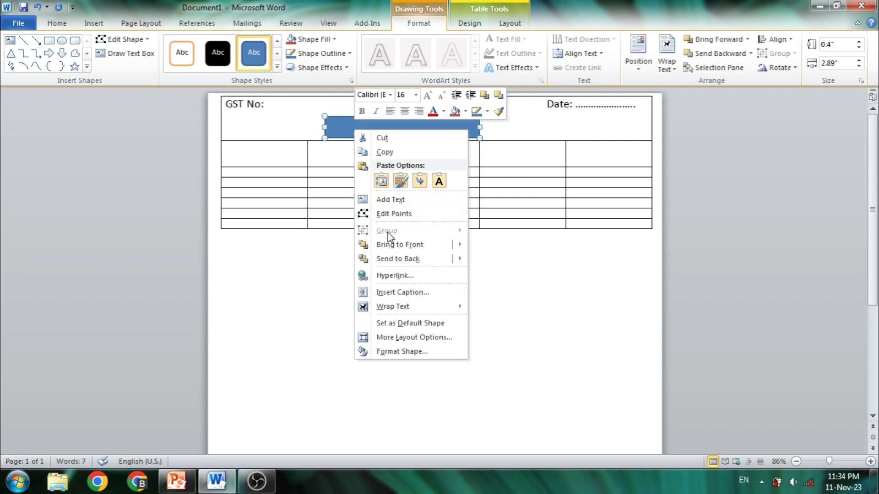
{"action": "left_click", "coordinate": [389, 199]}
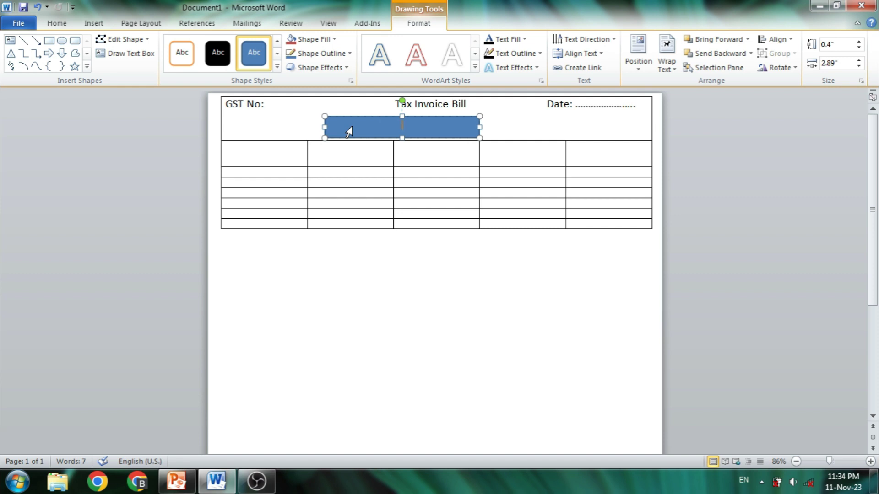
{"action": "type", "text": "company Name Pvt"}
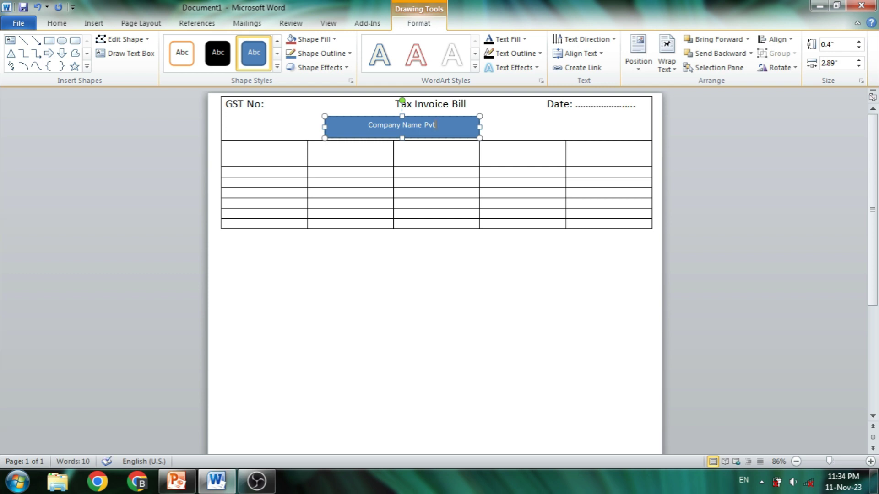
{"action": "type", "text": ","}
{"action": "key", "text": "BackSpace"}
{"action": "type", "text": ".Ltd"}
Try red on the "Company Name Pvt.Ltd" text, and set its font color to Automatic
{"action": "left_click", "coordinate": [418, 149]}
{"action": "double_click", "coordinate": [406, 125]}
{"action": "left_click_drag", "start_coordinate": [361, 125], "coordinate": [442, 128]}
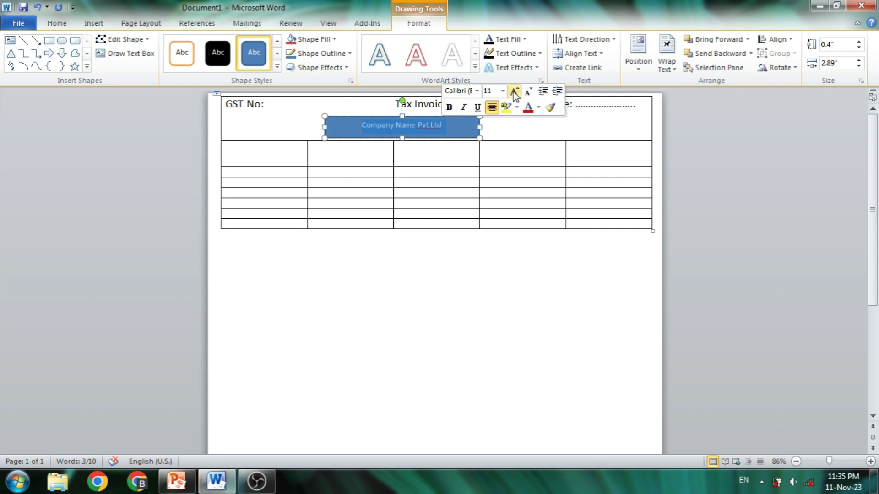
{"action": "right_click", "coordinate": [435, 124]}
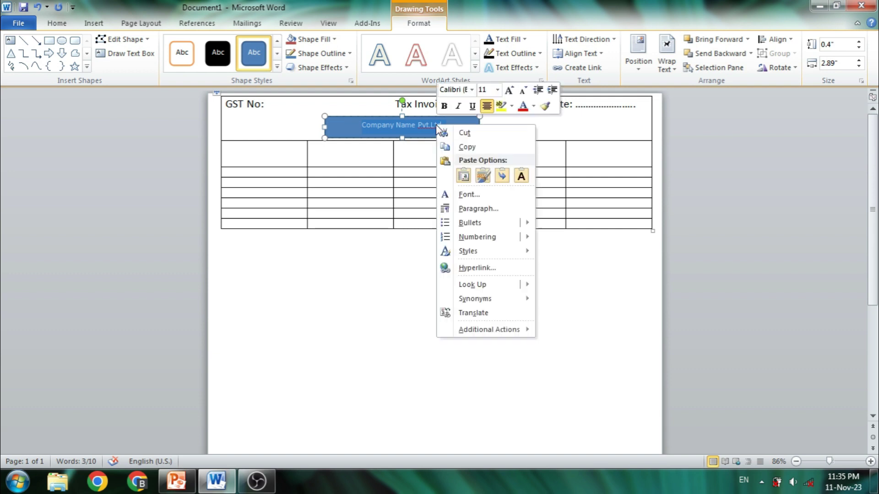
{"action": "left_click", "coordinate": [527, 106]}
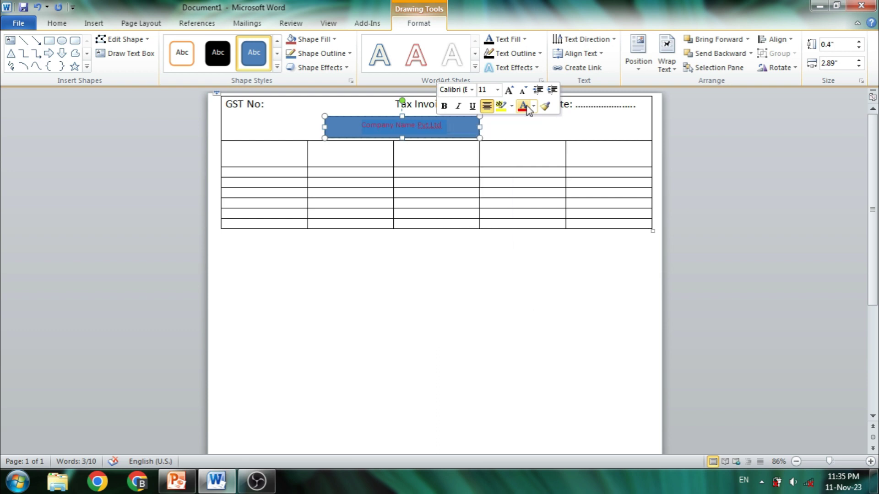
{"action": "left_click", "coordinate": [533, 106]}
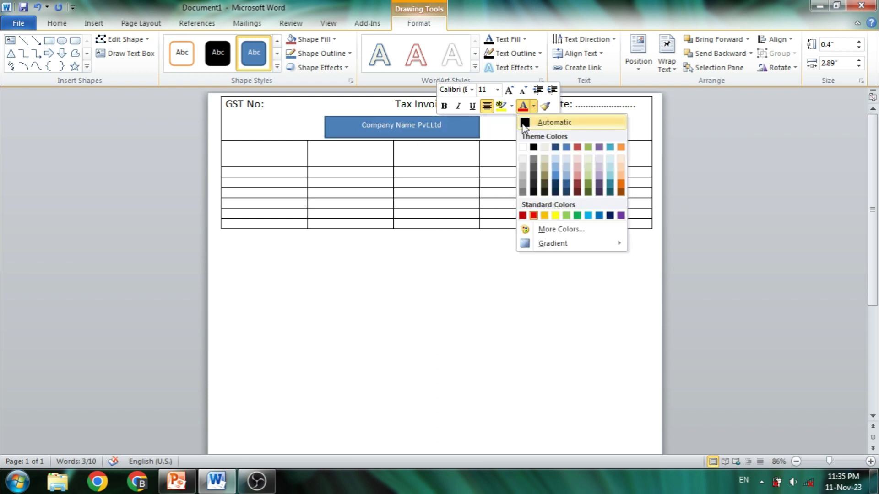
{"action": "left_click", "coordinate": [531, 122]}
{"action": "left_click", "coordinate": [476, 118]}
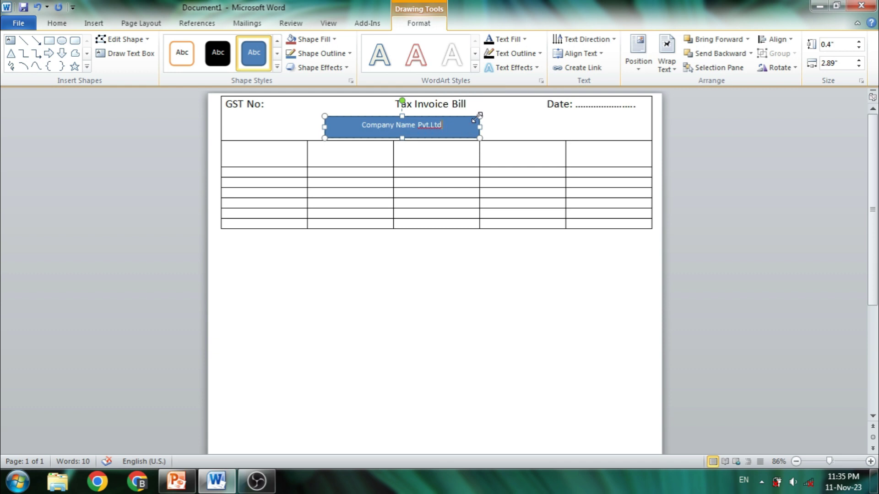
{"action": "left_click", "coordinate": [476, 118]}
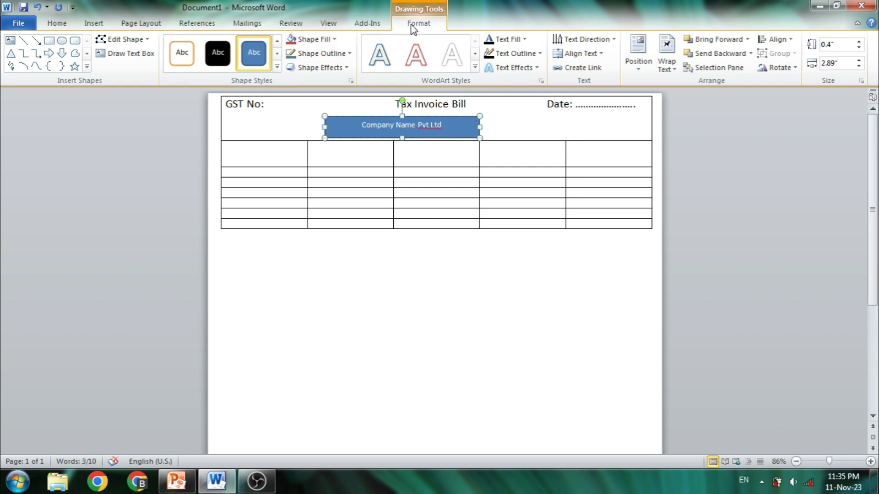
{"action": "left_click", "coordinate": [335, 41]}
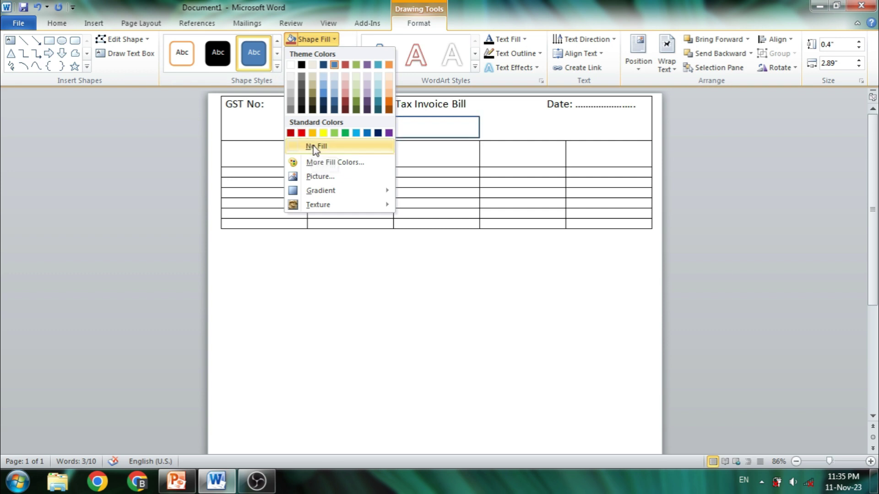
{"action": "left_click", "coordinate": [440, 125]}
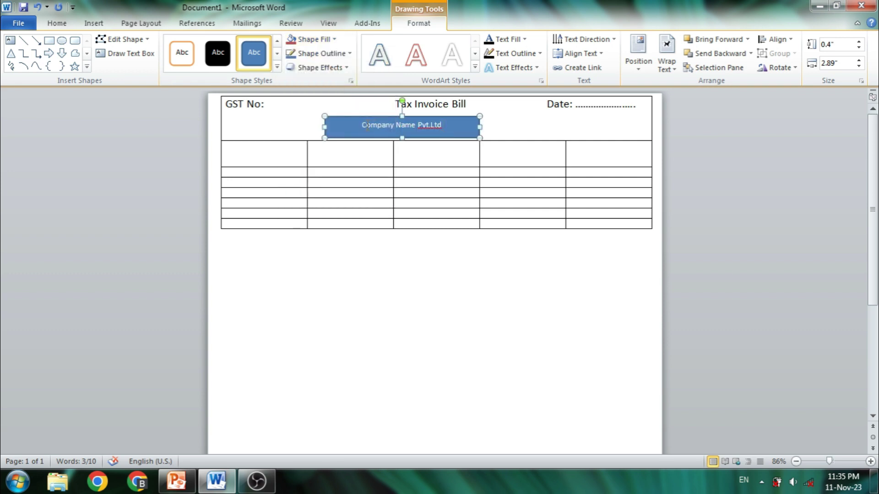
Make the "Company Name Pvt.Ltd" text in the rectangle bold
{"action": "left_click_drag", "start_coordinate": [361, 125], "coordinate": [427, 125]}
{"action": "right_click", "coordinate": [426, 124]}
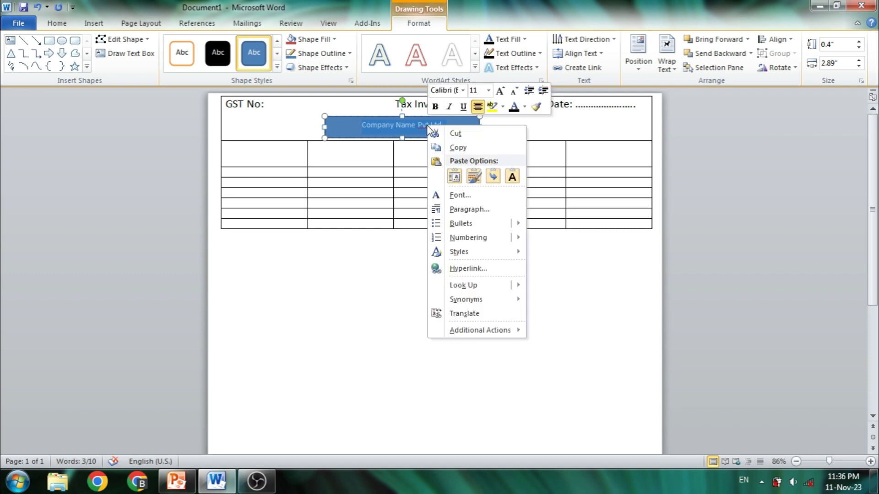
{"action": "key", "text": "Escape"}
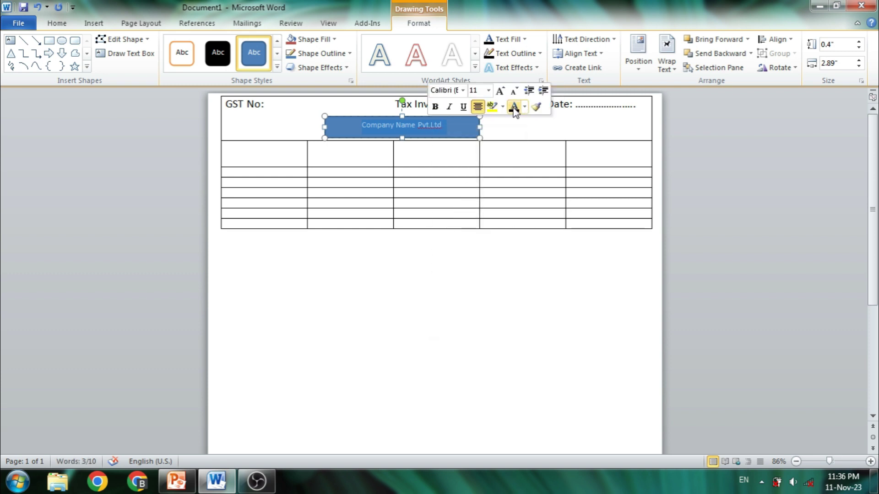
{"action": "left_click", "coordinate": [444, 136]}
{"action": "left_click_drag", "start_coordinate": [435, 125], "coordinate": [364, 125]}
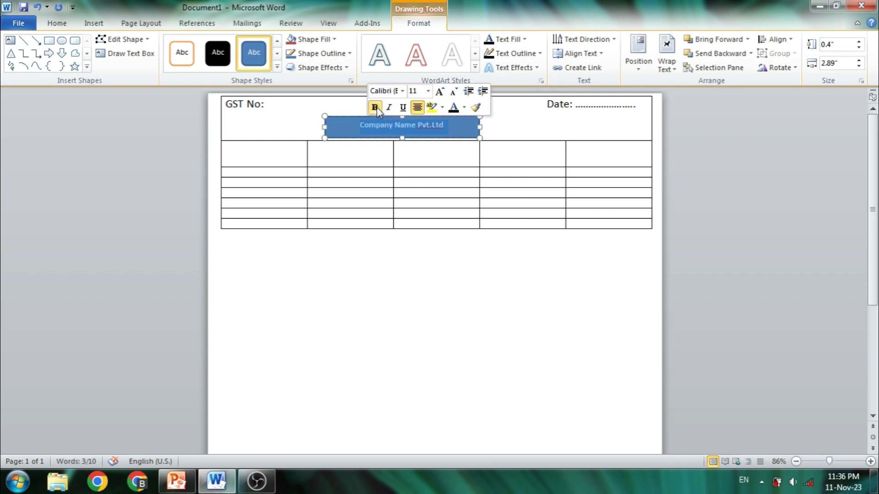
Set the font color of the "Company Name Pvt.Ltd" text in the rectangle to red
{"action": "left_click", "coordinate": [332, 40]}
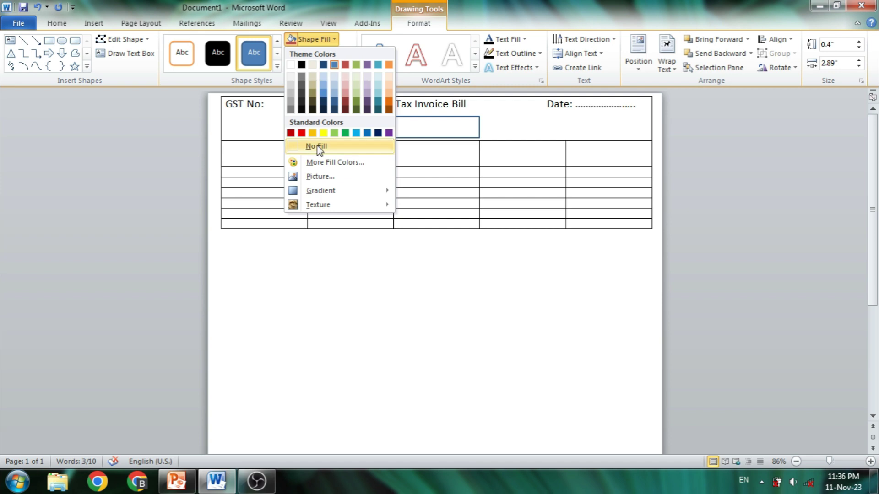
{"action": "right_click", "coordinate": [420, 123]}
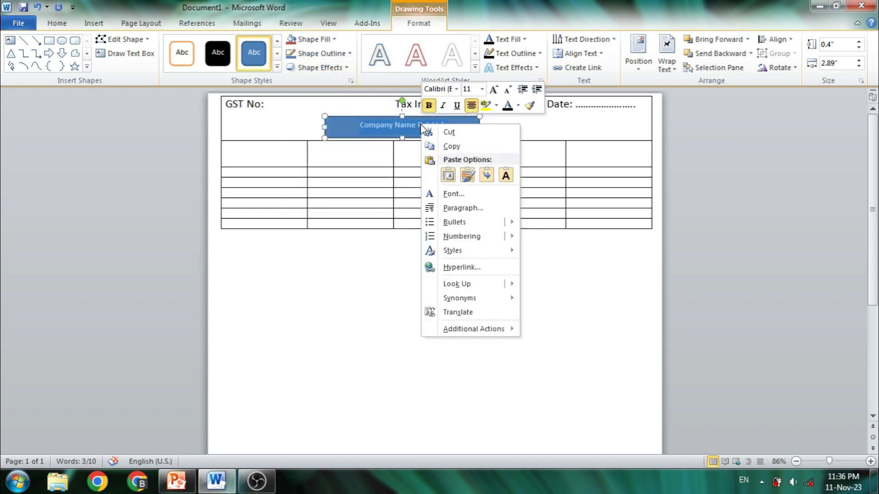
{"action": "left_click", "coordinate": [517, 106]}
{"action": "left_click", "coordinate": [517, 107]}
{"action": "left_click", "coordinate": [517, 214]}
Remove the fill and the outline of the company name rectangle
{"action": "right_click", "coordinate": [339, 123]}
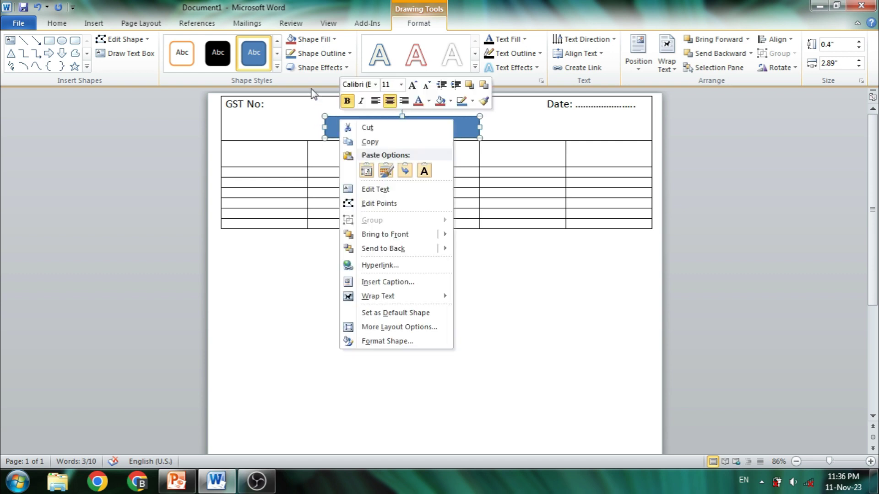
{"action": "left_click", "coordinate": [334, 40]}
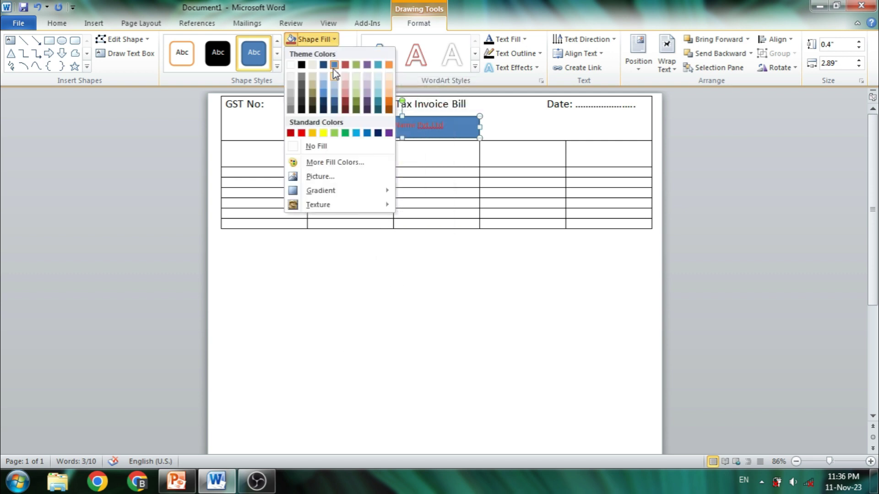
{"action": "left_click", "coordinate": [314, 146]}
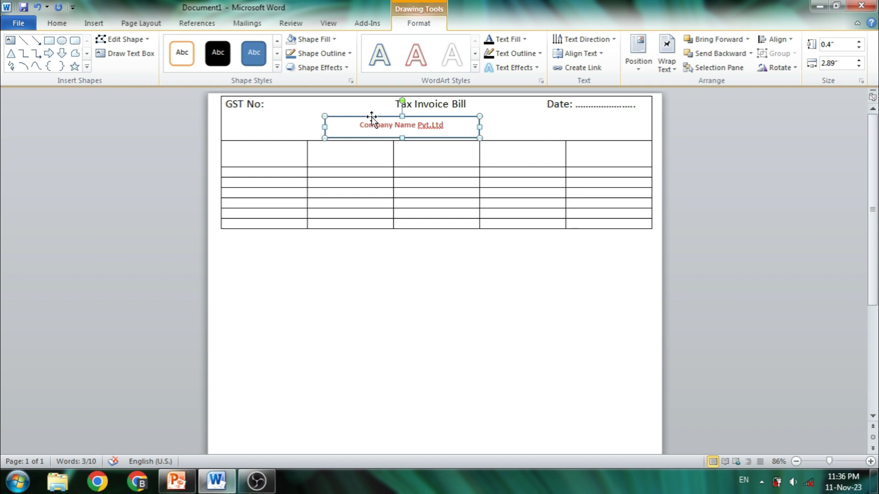
{"action": "left_click", "coordinate": [348, 54]}
{"action": "left_click", "coordinate": [312, 159]}
{"action": "left_click", "coordinate": [517, 137]}
Set the "Company Name Pvt.Ltd" text to font size 24 and color it black
{"action": "left_click_drag", "start_coordinate": [358, 126], "coordinate": [443, 126]}
{"action": "right_click", "coordinate": [440, 126]}
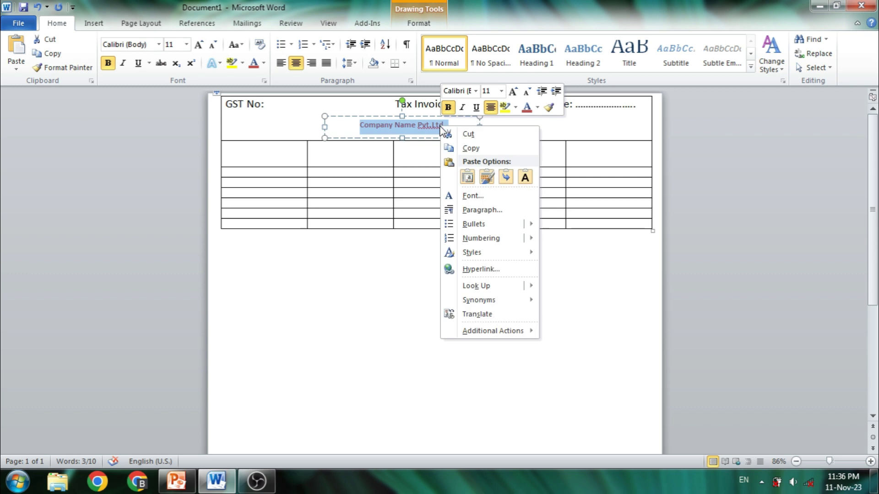
{"action": "left_click", "coordinate": [501, 91]}
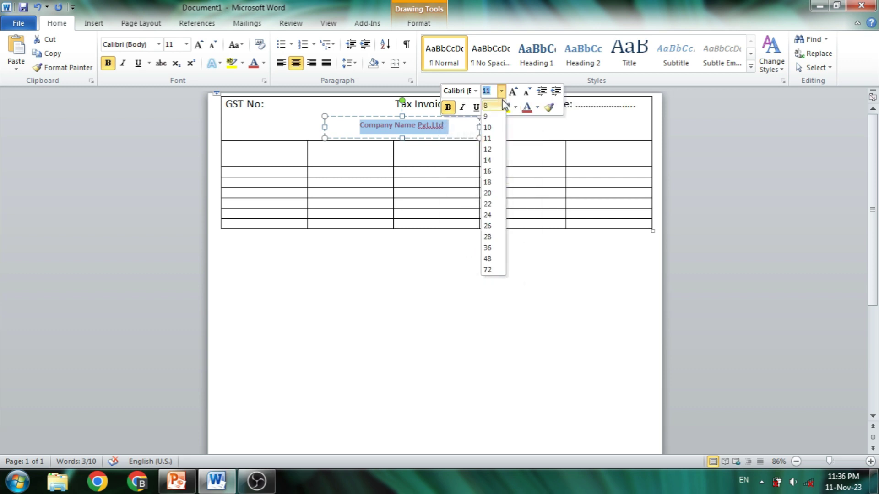
{"action": "left_click", "coordinate": [489, 215]}
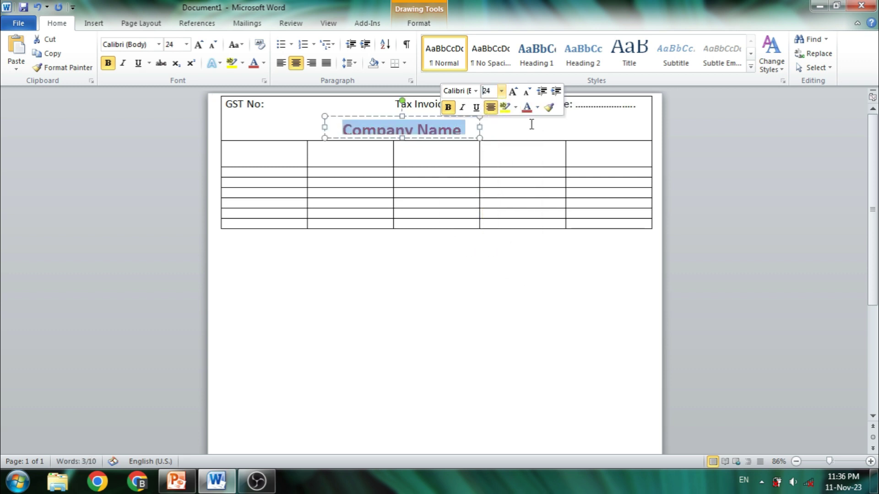
{"action": "left_click", "coordinate": [537, 107]}
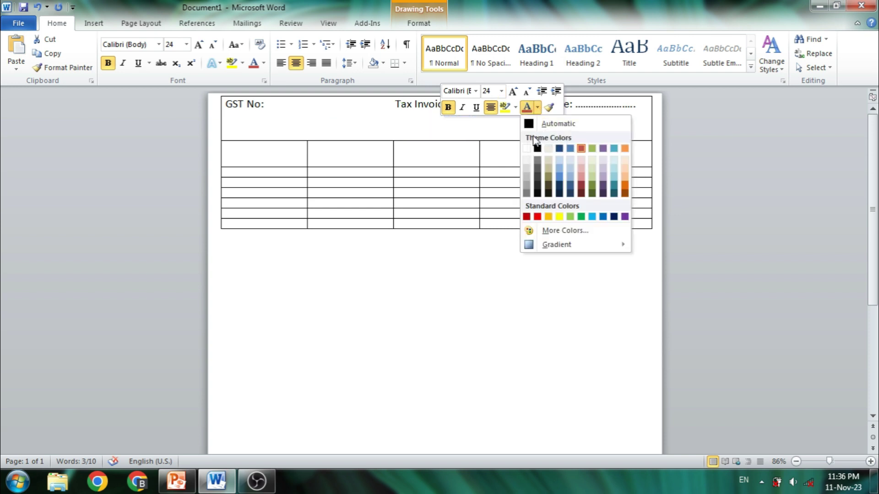
{"action": "left_click", "coordinate": [537, 149]}
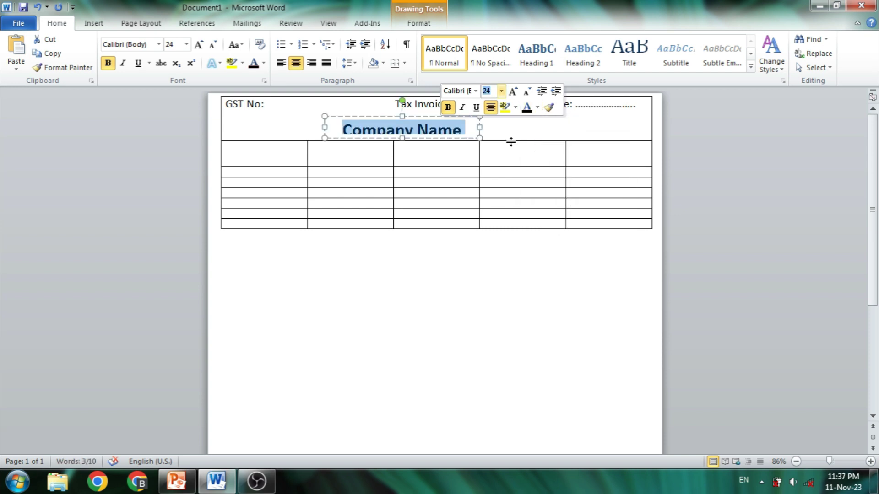
Make the table's header row and the company name rectangle taller, and move the rectangle under "Tax Invoice Bill"
{"action": "left_click_drag", "start_coordinate": [508, 142], "coordinate": [509, 145]}
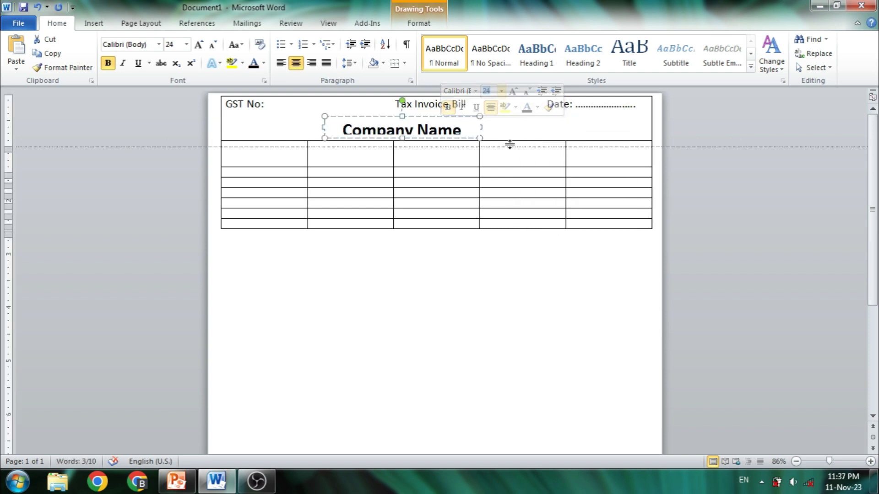
{"action": "left_click", "coordinate": [451, 146]}
{"action": "left_click_drag", "start_coordinate": [405, 146], "coordinate": [406, 150]}
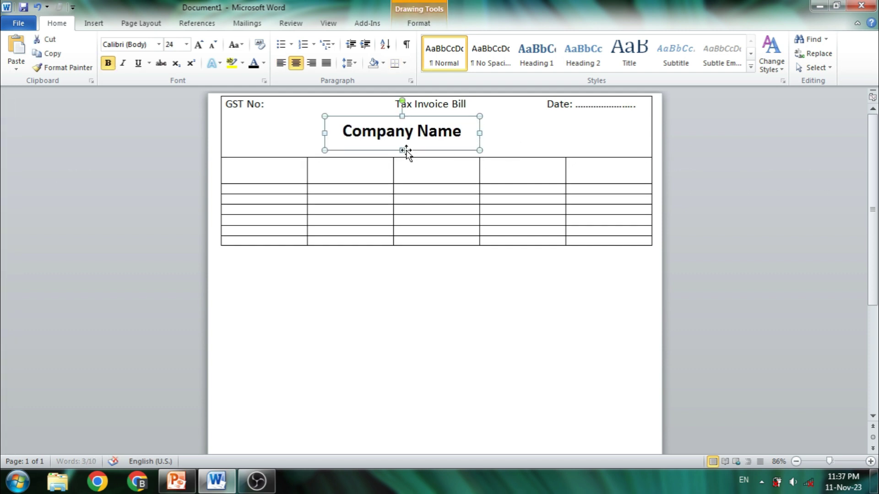
{"action": "left_click_drag", "start_coordinate": [406, 114], "coordinate": [437, 108]}
{"action": "left_click", "coordinate": [417, 286]}
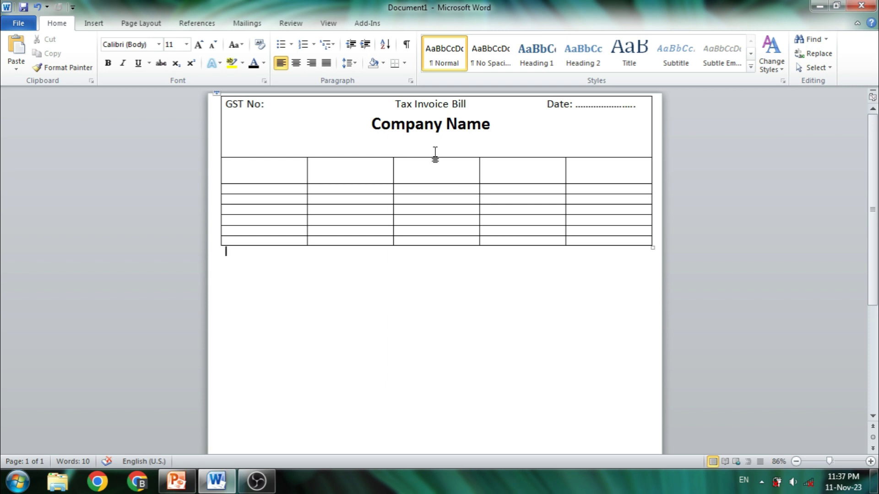
Widen the company name rectangle so the full name fits on one line, and recenter it under "Tax Invoice Bill"
{"action": "left_click", "coordinate": [449, 124]}
{"action": "left_click_drag", "start_coordinate": [507, 127], "coordinate": [593, 126]}
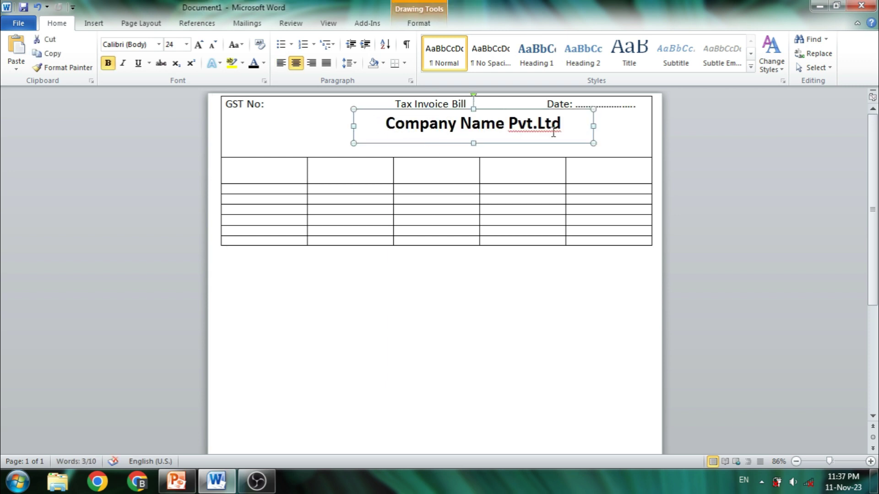
{"action": "left_click_drag", "start_coordinate": [458, 113], "coordinate": [439, 117]}
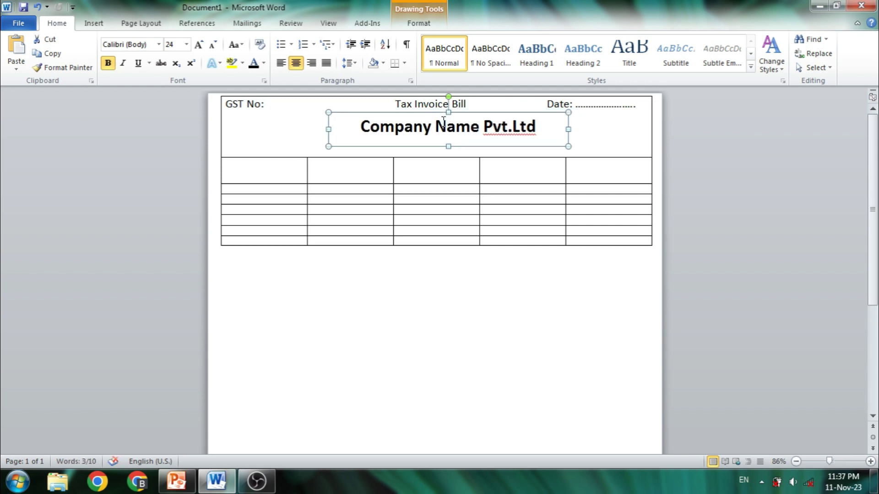
{"action": "left_click", "coordinate": [423, 262]}
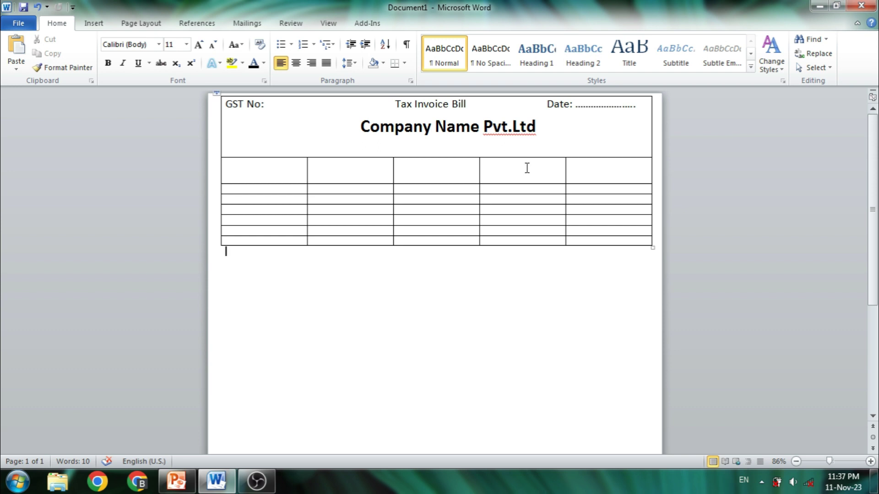
Insert a space before "Ltd" so the company name reads "Company Name Pvt. Ltd"
{"action": "left_click", "coordinate": [511, 127]}
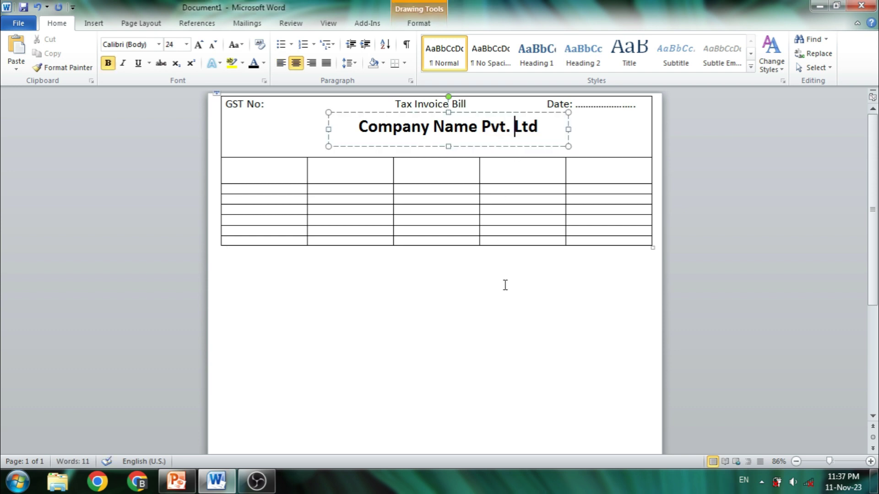
{"action": "left_click", "coordinate": [449, 97]}
{"action": "left_click_drag", "start_coordinate": [449, 97], "coordinate": [449, 104]}
{"action": "left_click", "coordinate": [501, 262]}
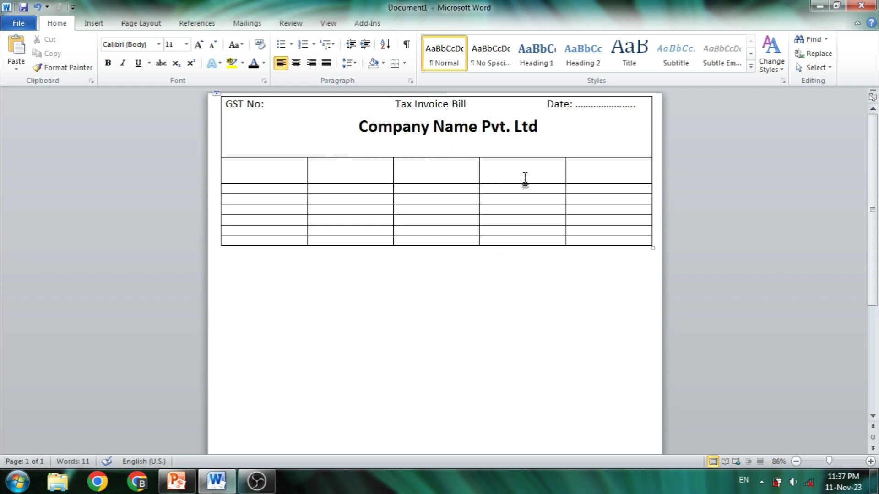
Add the line "Address-Street Name,City Name" to the header cell below the "Tax Invoice Bill" line
{"action": "left_click", "coordinate": [551, 124]}
{"action": "left_click", "coordinate": [472, 104]}
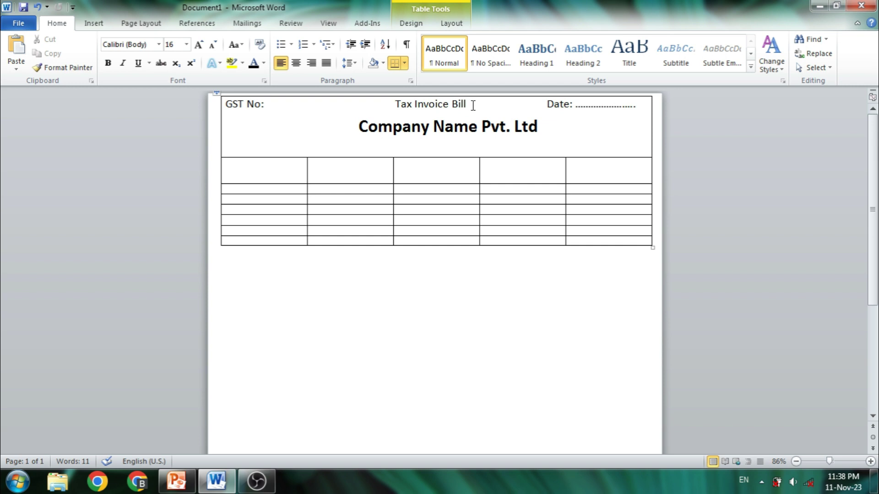
{"action": "key", "text": "Right"}
{"action": "key", "text": "Right"}
{"action": "key", "text": "Down"}
{"action": "key", "text": "Down"}
{"action": "type", "text": "Address-Stree"}
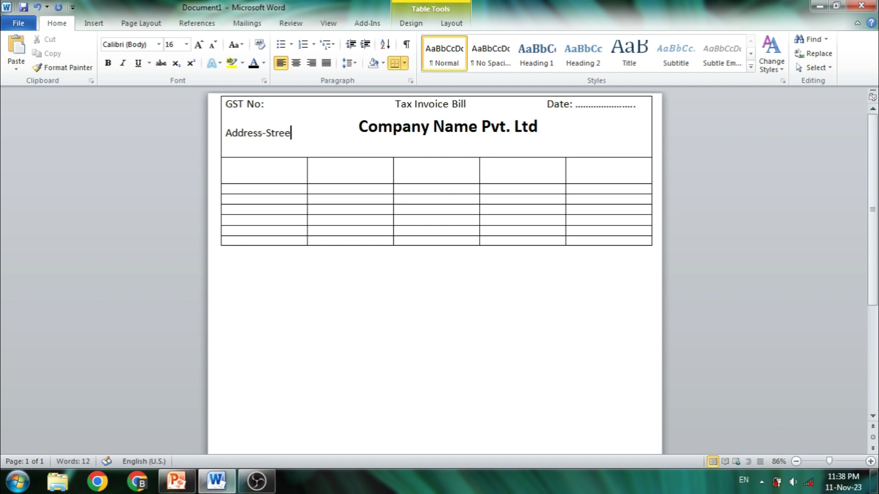
{"action": "type", "text": "t  Name,City"}
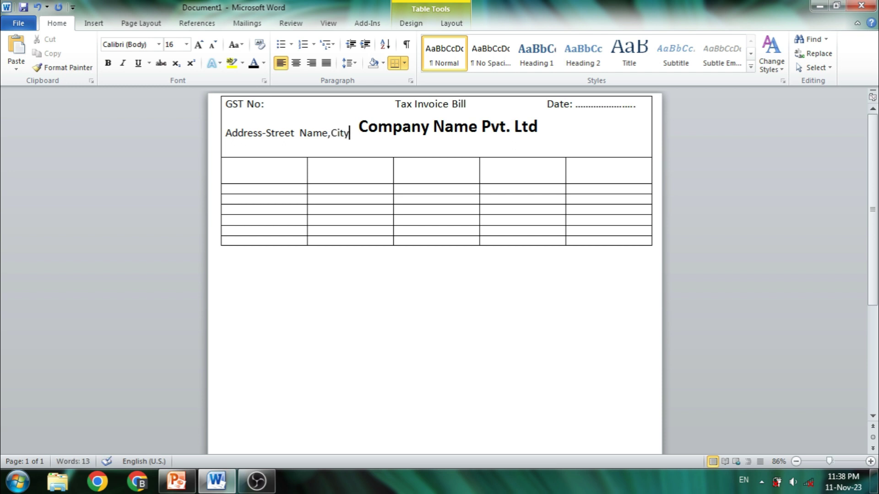
{"action": "type", "text": " Name"}
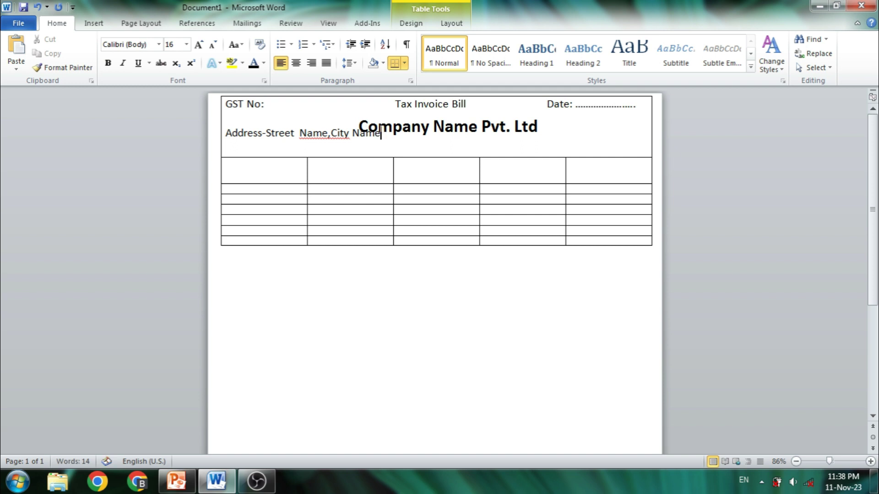
Insert a space after the comma in the address line, before "City Name"
{"action": "key", "text": "Left"}
{"action": "key", "text": "Left"}
{"action": "key", "text": "Left"}
{"action": "key", "text": "Left"}
{"action": "key", "text": "Left"}
{"action": "key", "text": "Left"}
{"action": "key", "text": "Left"}
{"action": "key", "text": "Left"}
{"action": "key", "text": "Left"}
Move the address line one line down, below the company name, and center it
{"action": "left_click", "coordinate": [226, 133]}
{"action": "key", "text": "Return"}
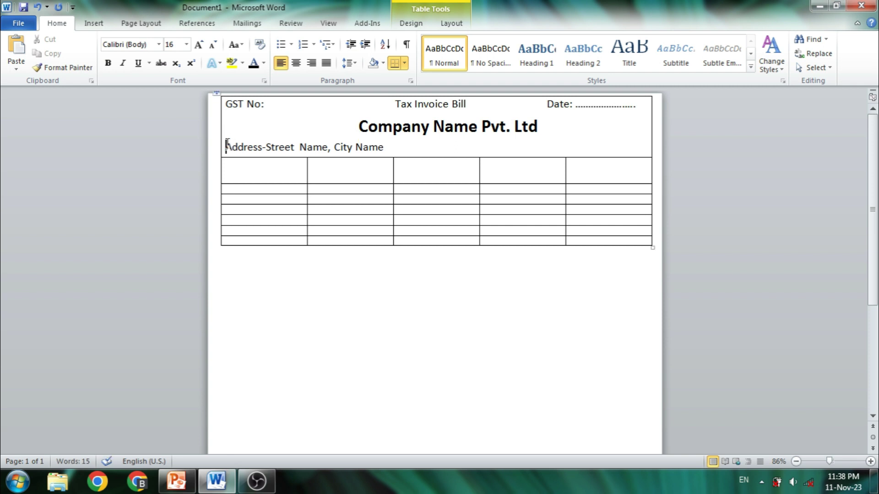
{"action": "left_click", "coordinate": [300, 64]}
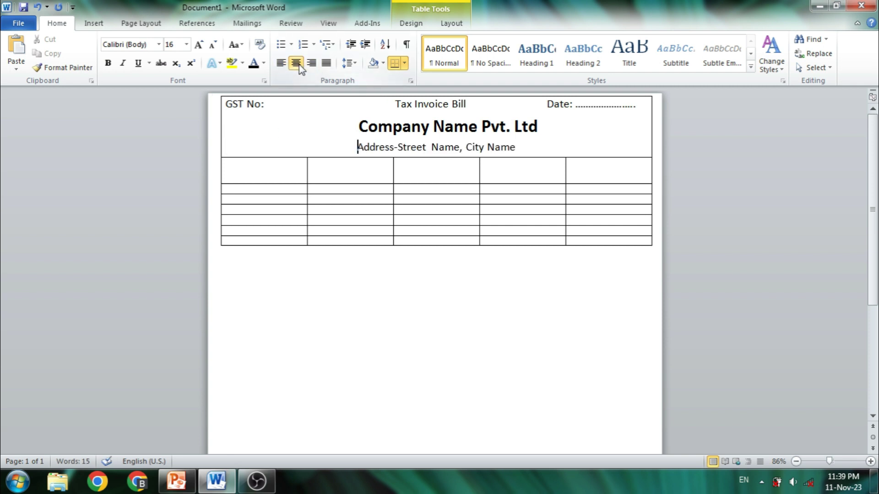
Add a "Ph No:" line with the phone number and an empty line below the address, and ignore the spelling flag on "Ph"
{"action": "left_click", "coordinate": [516, 148]}
{"action": "key", "text": "Return"}
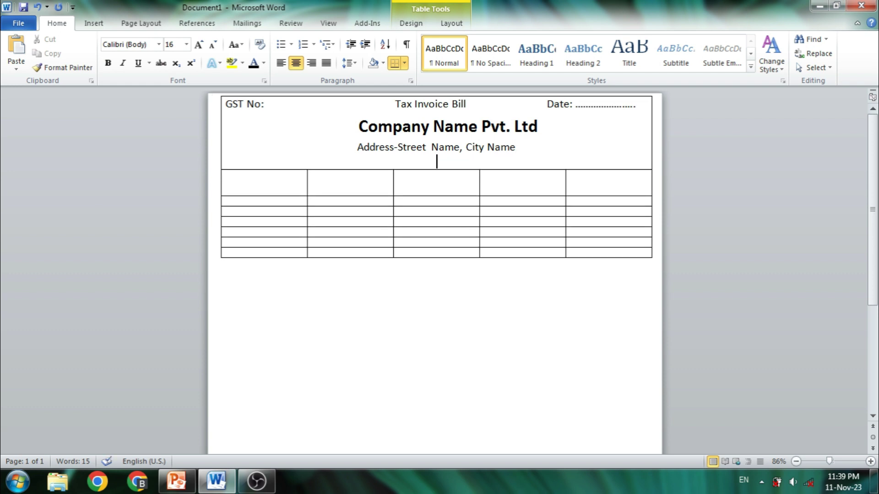
{"action": "type", "text": "Ph No: 444444"}
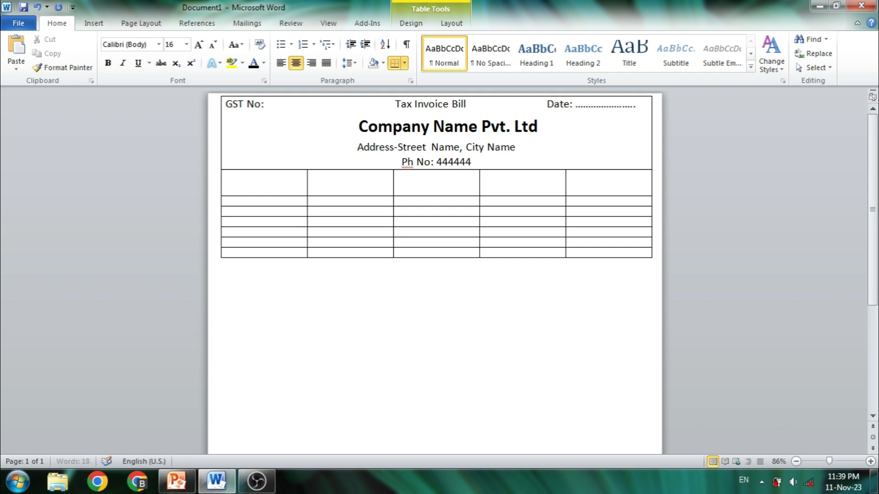
{"action": "type", "text": " 777777"}
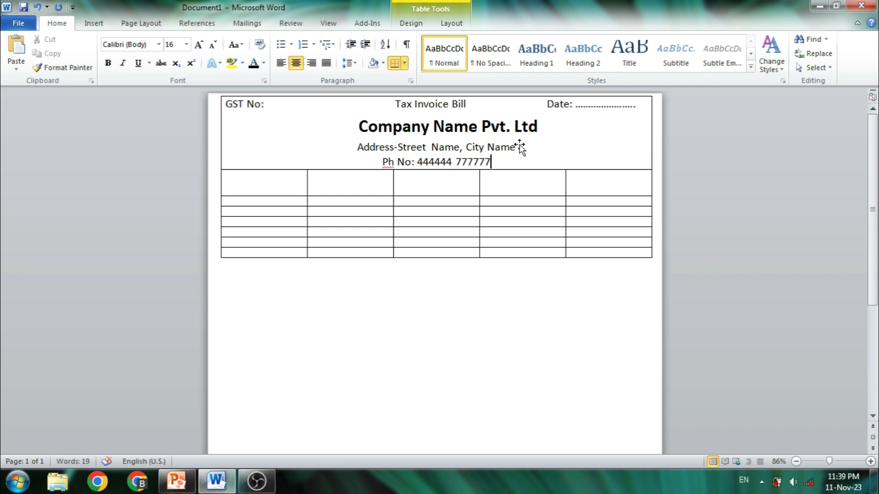
{"action": "key", "text": "Return"}
{"action": "right_click", "coordinate": [387, 162]}
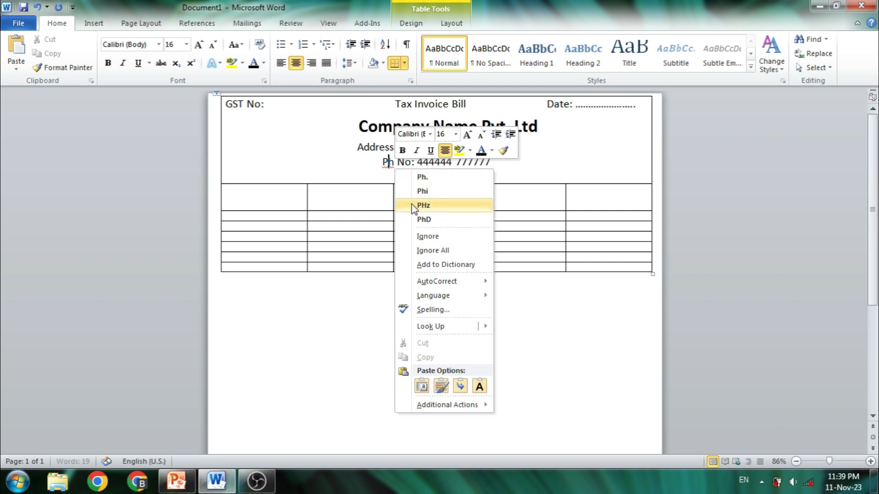
{"action": "left_click", "coordinate": [423, 237]}
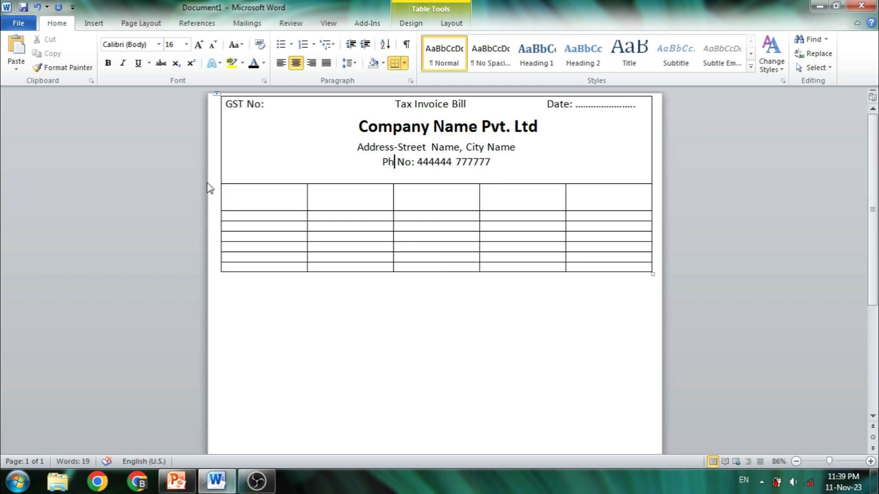
Enter the column headings "Sl. No.", "Particulars", "Qty", "Rate" and "Amount" in the row below the header
{"action": "left_click", "coordinate": [240, 193]}
{"action": "type", "text": "Sl. No. "}
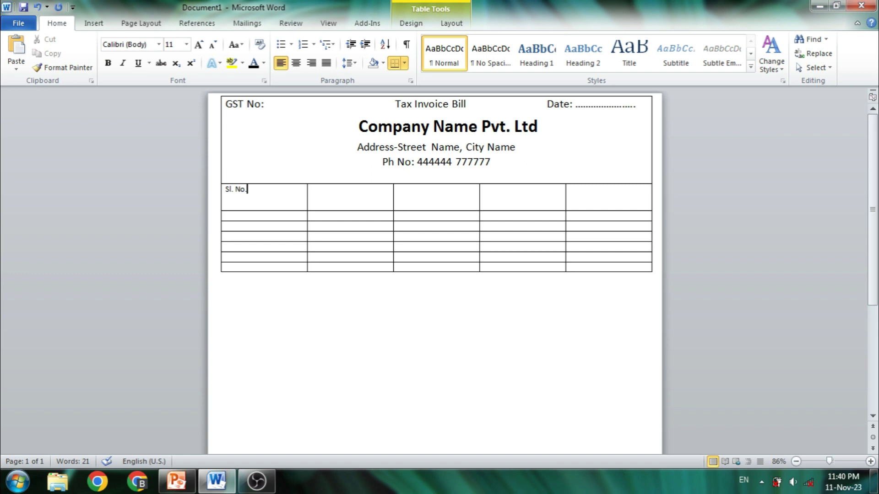
{"action": "type", "text": "Particulars"}
{"action": "left_click", "coordinate": [414, 188]}
{"action": "type", "text": "Qty"}
{"action": "left_click", "coordinate": [512, 197]}
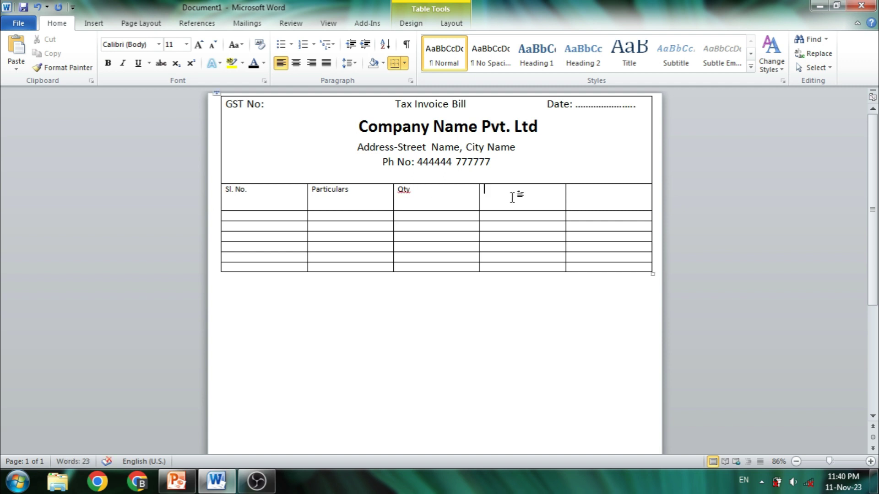
{"action": "type", "text": "Rate"}
{"action": "key", "text": "Tab"}
{"action": "type", "text": "Amount"}
Increase the height of the table's last row to about 0.46" and merge its five cells into one
{"action": "left_click_drag", "start_coordinate": [320, 272], "coordinate": [284, 274]}
{"action": "left_click", "coordinate": [452, 23]}
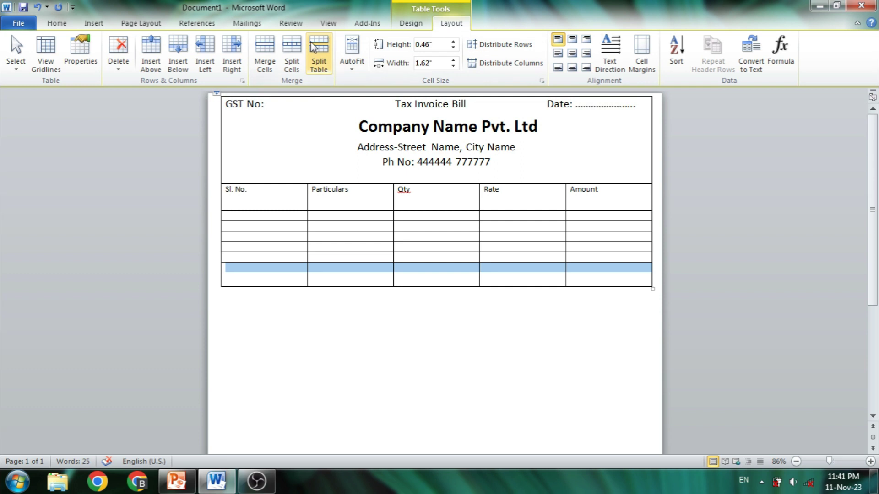
{"action": "left_click", "coordinate": [268, 60]}
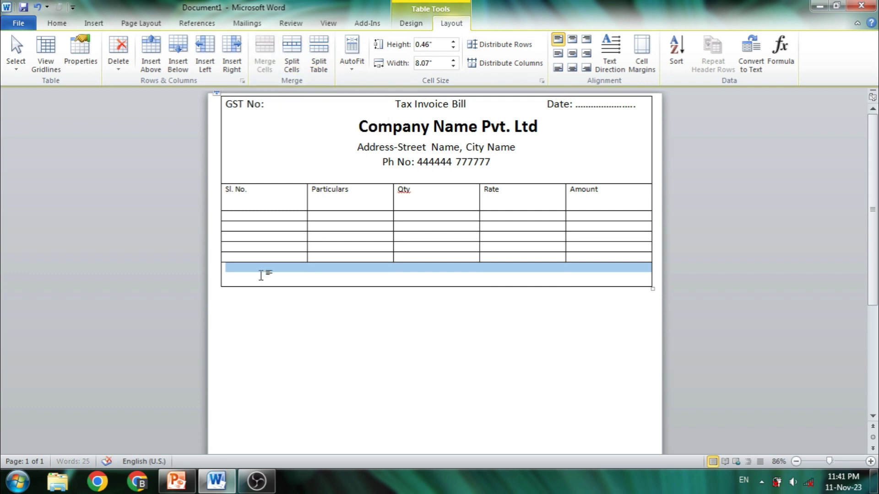
Enter "Thank You Visit Again" in the merged last row of the table
{"action": "left_click", "coordinate": [256, 276]}
{"action": "type", "text": "T"}
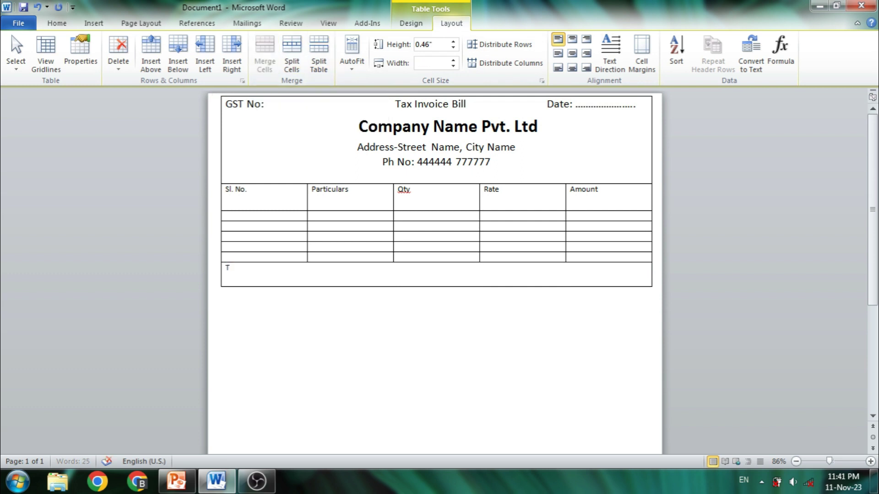
{"action": "type", "text": "hank You Visit Aga"}
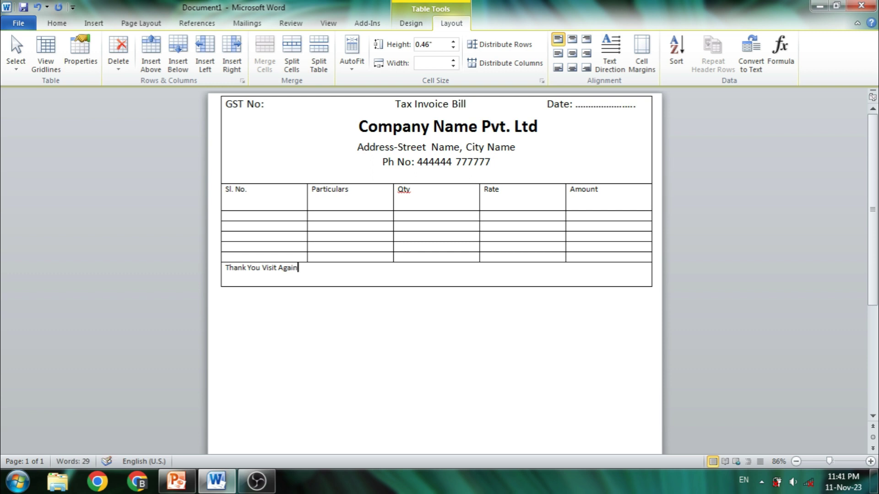
End the thank-you text with a period and add a right-aligned "Signature:" line followed by dots below it
{"action": "type", "text": "in."}
{"action": "key", "text": "Return"}
{"action": "type", "text": "Signature"}
{"action": "type", "text": ":"}
{"action": "left_click", "coordinate": [57, 23]}
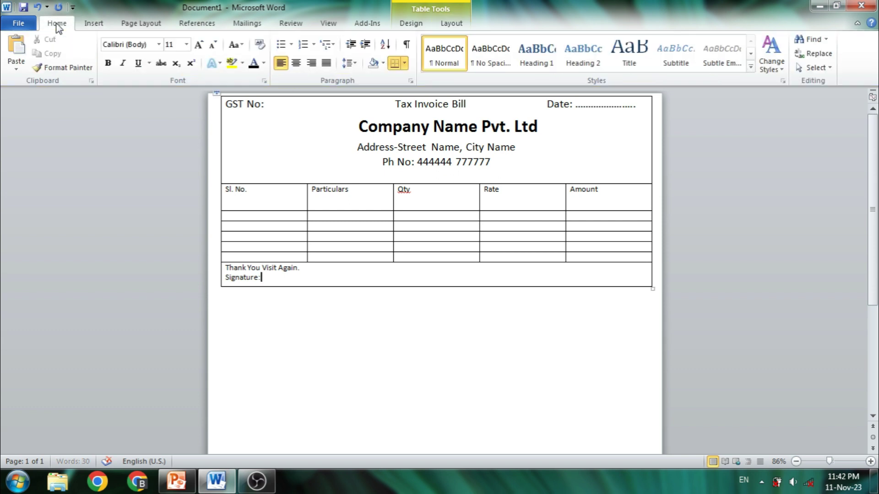
{"action": "left_click", "coordinate": [294, 64]}
{"action": "left_click", "coordinate": [310, 64]}
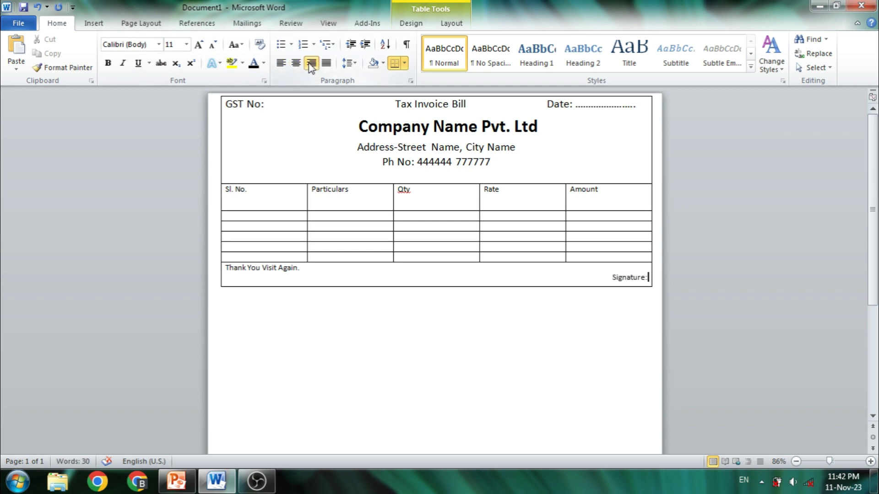
{"action": "type", "text": "..............................................................."}
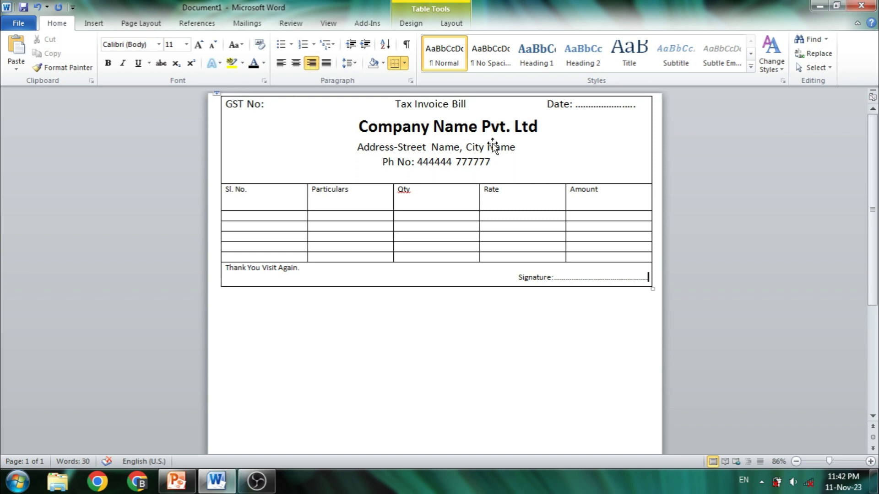
Add another empty line below the company's phone number, ignore the spelling flag on "Ph", and left-align the new line
{"action": "left_click", "coordinate": [497, 163]}
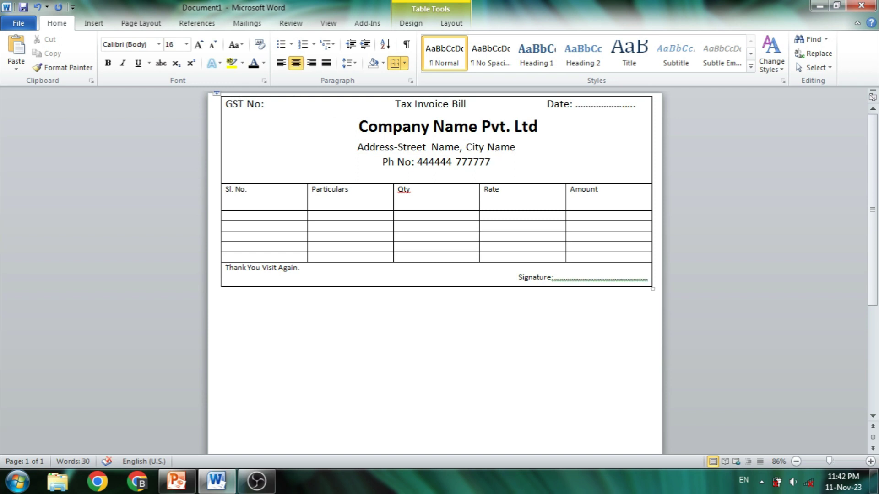
{"action": "key", "text": "Return"}
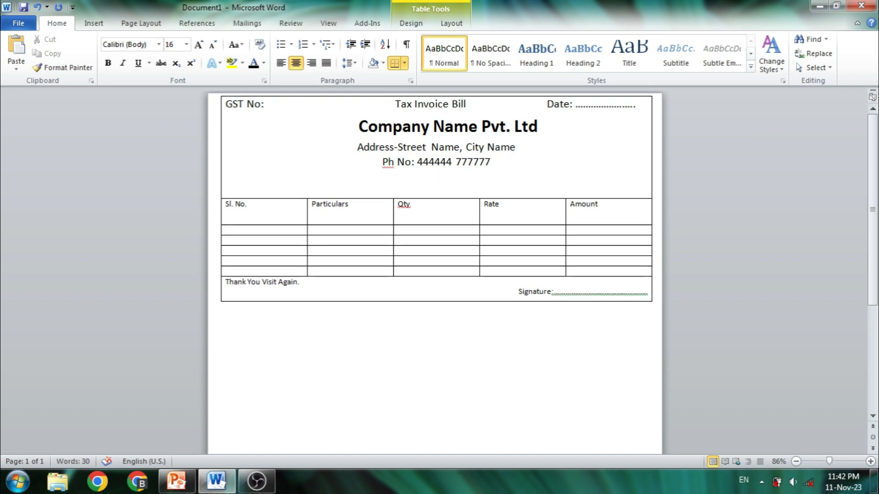
{"action": "right_click", "coordinate": [389, 164]}
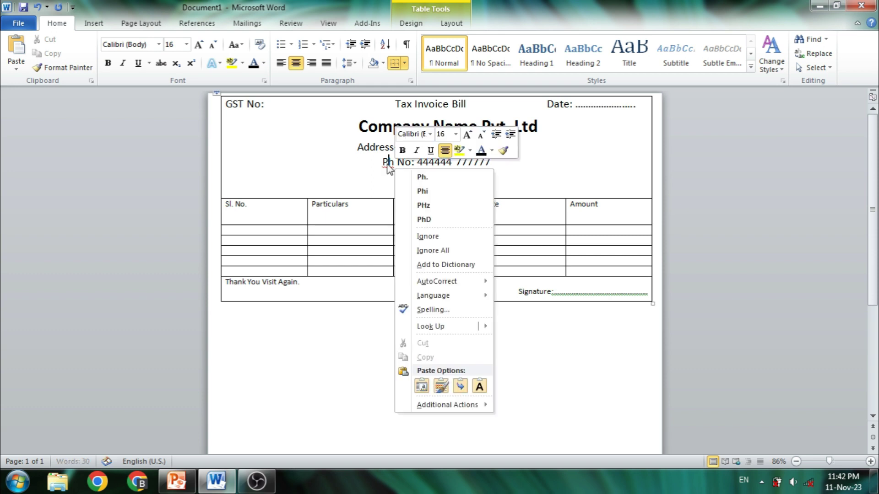
{"action": "left_click", "coordinate": [423, 237]}
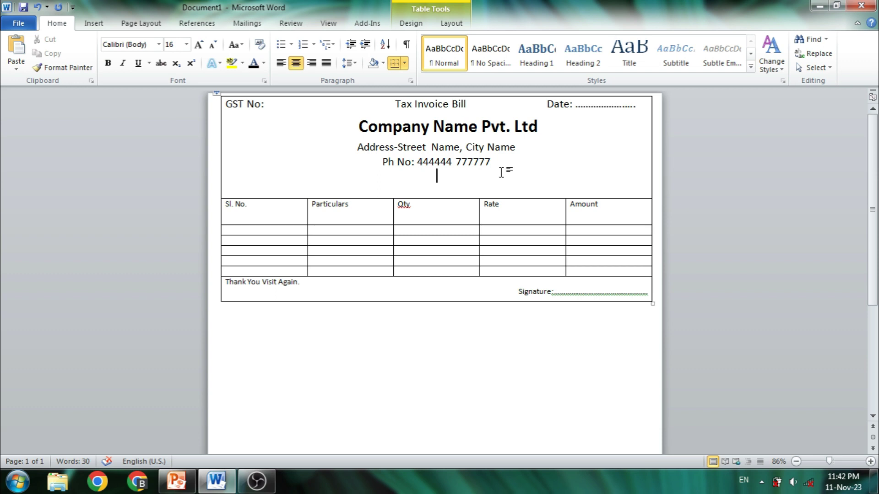
{"action": "left_click", "coordinate": [280, 64]}
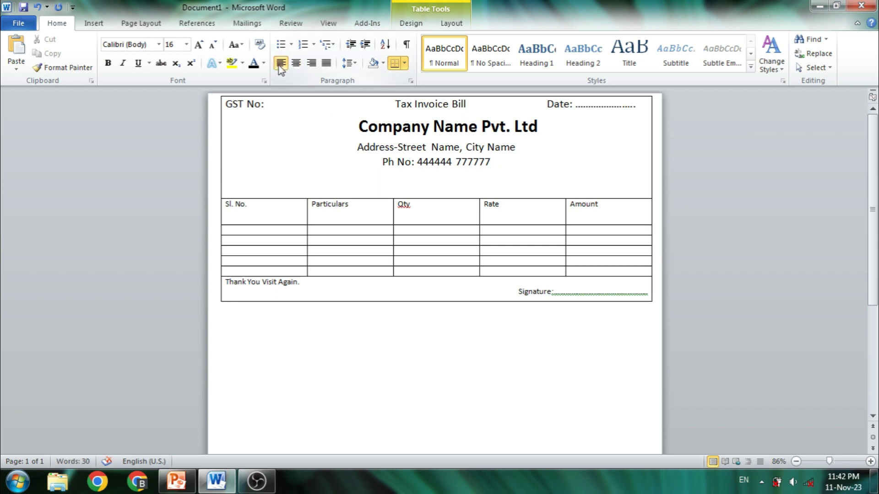
Enter "Name:" with a dotted line across the header cell, start a new line below, and insert a space after the colon
{"action": "type", "text": "Name:"}
{"action": "type", "text": "............."}
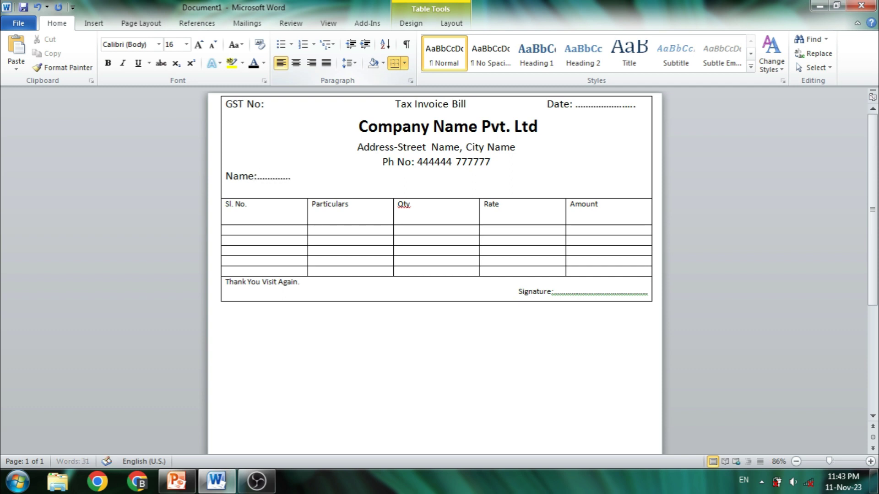
{"action": "type", "text": "............................................................................."}
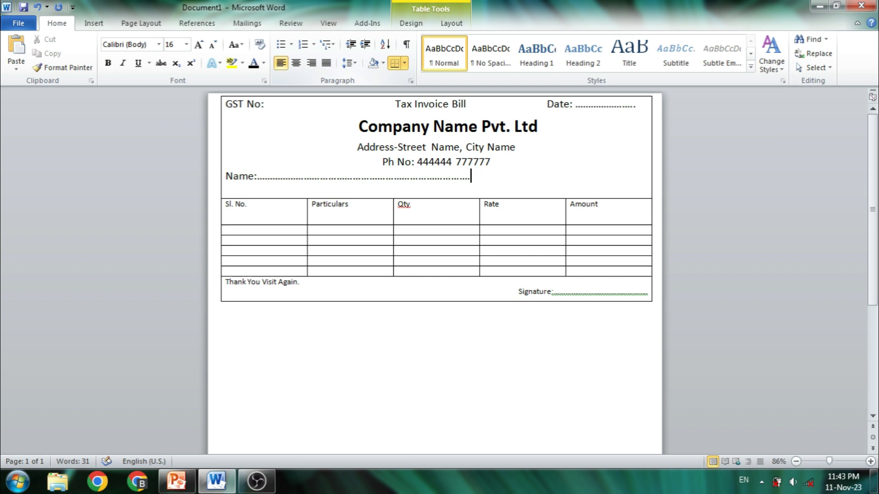
{"action": "type", "text": "........................................................................................................"}
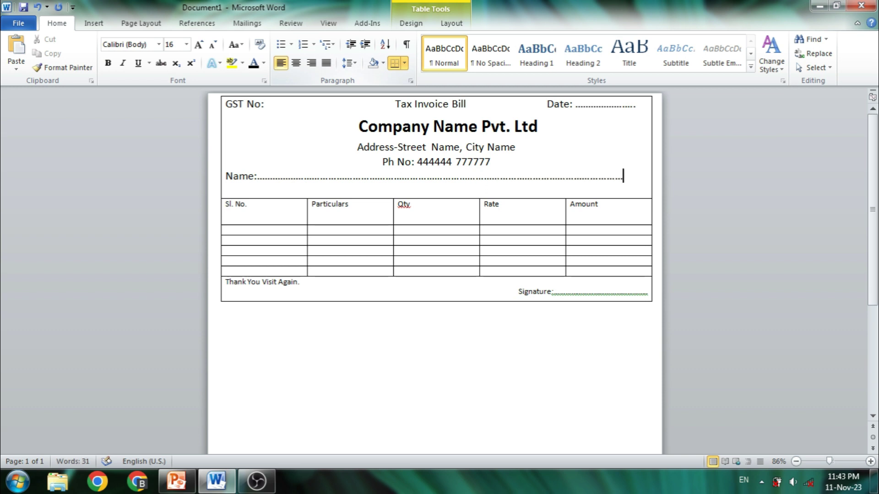
{"action": "type", "text": "......"}
{"action": "key", "text": "Return"}
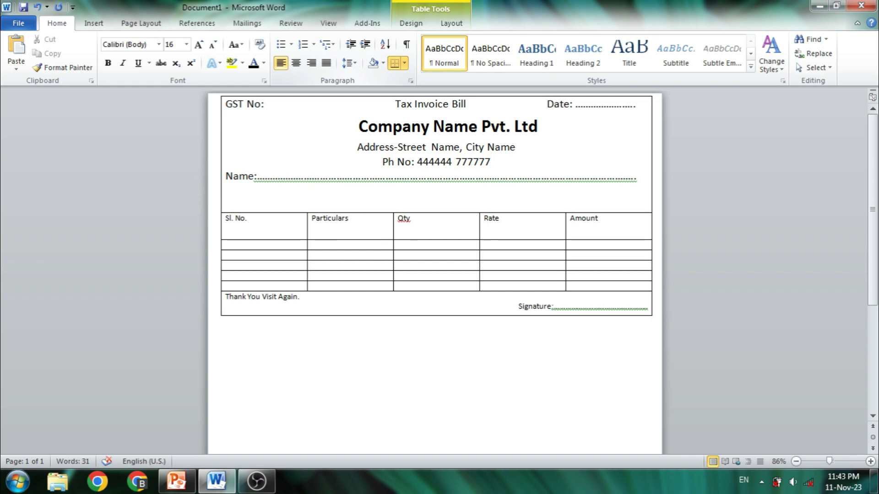
{"action": "left_click", "coordinate": [255, 177]}
Enter "Address:" with a dotted line across the header cell below the name line, and start a new line
{"action": "left_click", "coordinate": [227, 189]}
{"action": "type", "text": "Addre"}
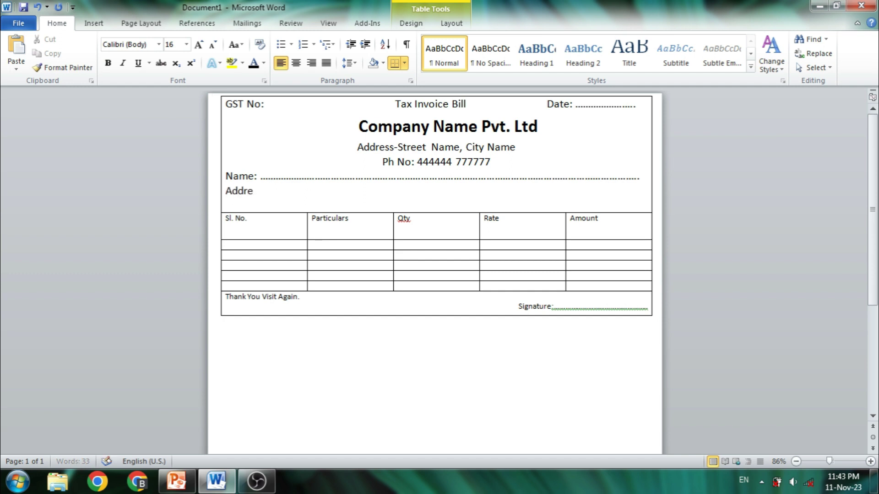
{"action": "type", "text": "ss: ........................................................................"}
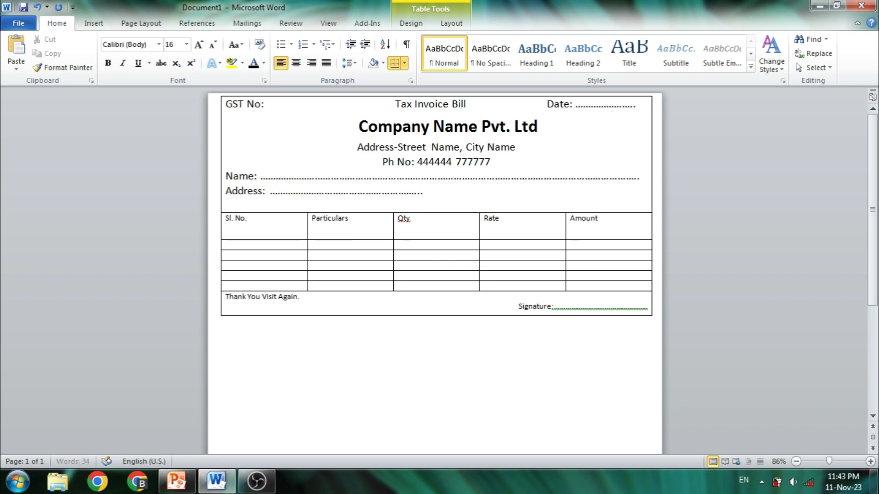
{"action": "type", "text": ".........................................................................................................."}
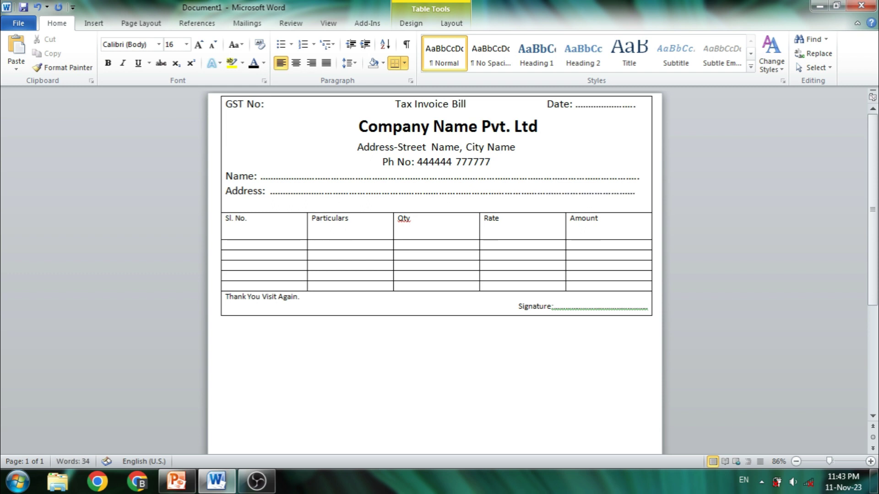
{"action": "key", "text": "Return"}
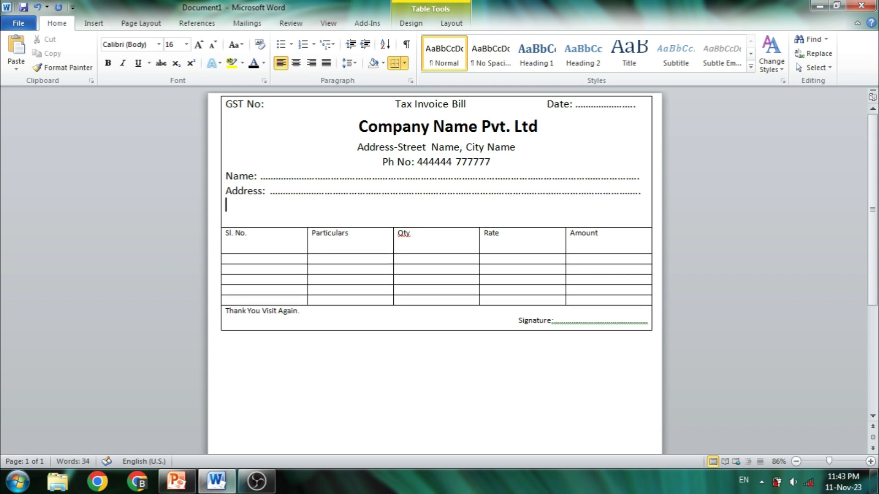
Enter "Invoice No:" and "Date:" side by side below the address field, each followed by a dotted line
{"action": "type", "text": "In"}
{"action": "type", "text": "voice"}
{"action": "type", "text": " No"}
{"action": "type", "text": ":"}
{"action": "type", "text": " ,,"}
{"action": "key", "text": "BackSpace"}
{"action": "key", "text": "BackSpace"}
{"action": "type", "text": "....................................................................................."}
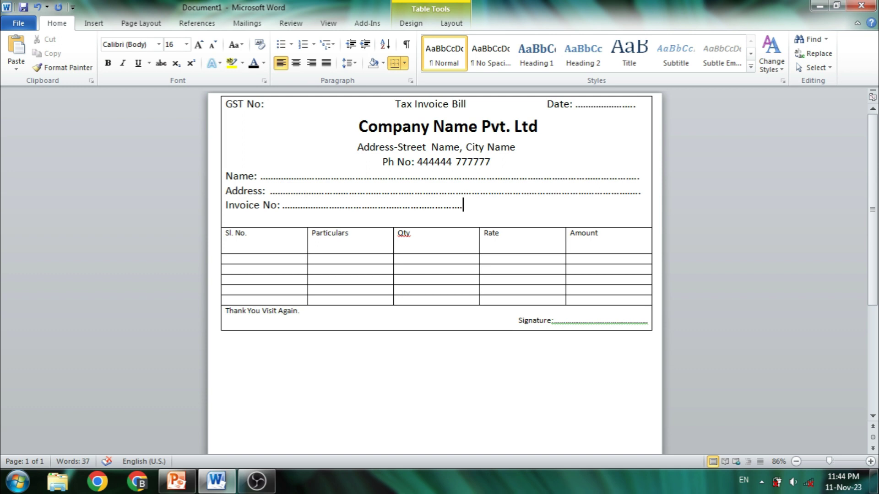
{"action": "type", "text": " Date: ....................................................................."}
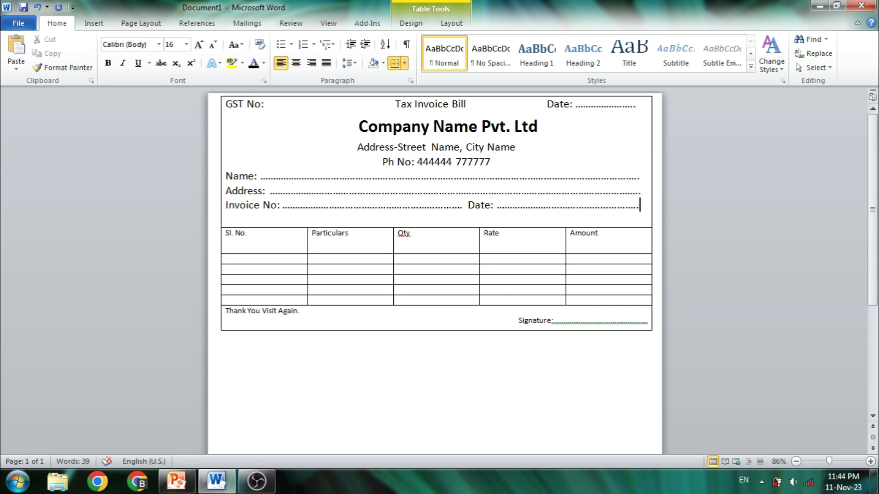
Add a "Mobile:" field below the invoice number and trim its dotted line to about the length of the one above
{"action": "key", "text": "Return"}
{"action": "key", "text": "BackSpace"}
{"action": "key", "text": "Return"}
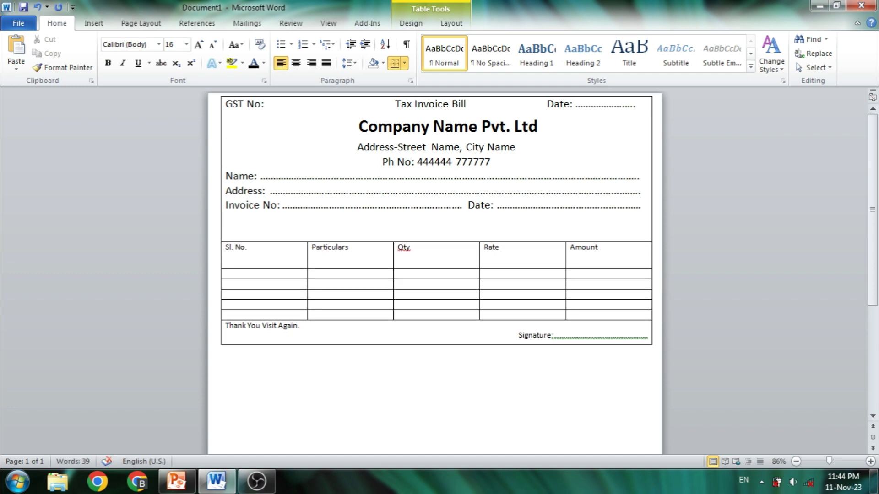
{"action": "type", "text": "Mobile: ................."}
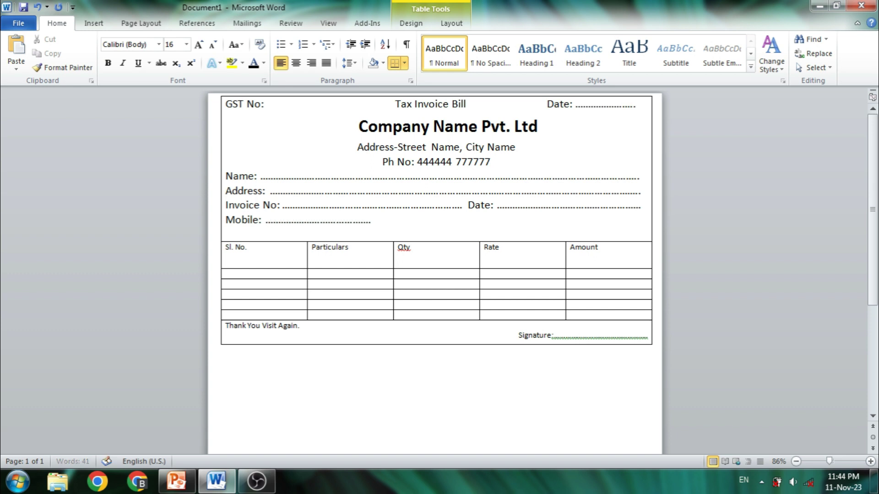
{"action": "type", "text": "....................................................."}
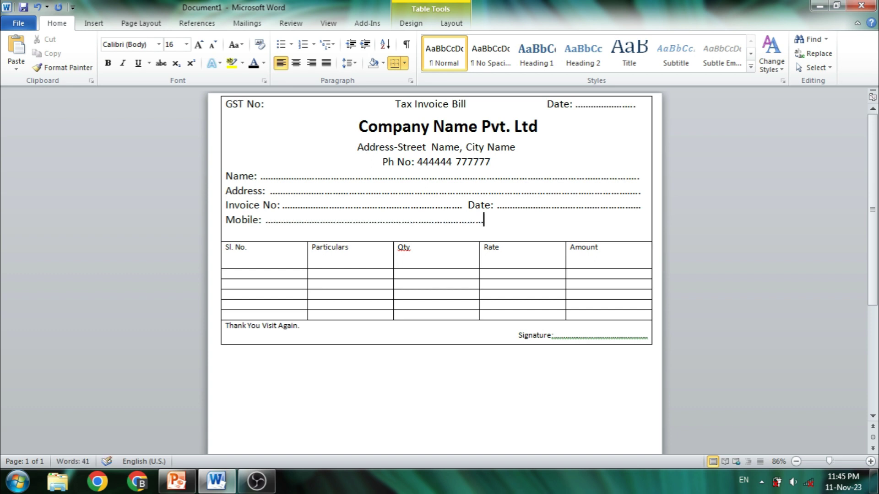
{"action": "key", "text": "BackSpace"}
{"action": "key", "text": "BackSpace"}
{"action": "key", "text": "BackSpace"}
{"action": "key", "text": "BackSpace"}
{"action": "key", "text": "BackSpace"}
{"action": "key", "text": "BackSpace"}
{"action": "key", "text": "BackSpace"}
{"action": "key", "text": "BackSpace"}
{"action": "key", "text": "BackSpace"}
{"action": "key", "text": "BackSpace"}
Add an "Email:" field beside the mobile field, with its dotted line trimmed to fit within the cell
{"action": "type", "text": "Emaai"}
{"action": "key", "text": "BackSpace"}
{"action": "key", "text": "BackSpace"}
{"action": "type", "text": "il"}
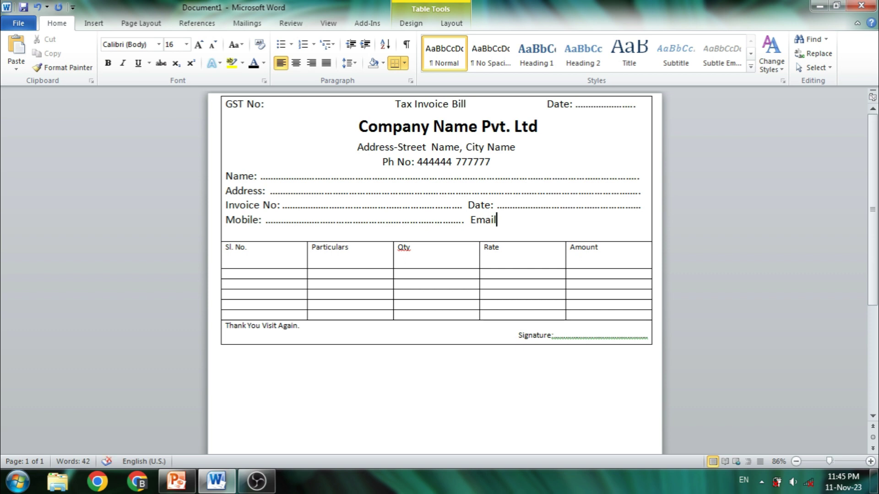
{"action": "type", "text": ": ...................................................................."}
{"action": "key", "text": "BackSpace"}
{"action": "key", "text": "BackSpace"}
{"action": "key", "text": "BackSpace"}
{"action": "key", "text": "BackSpace"}
{"action": "key", "text": "BackSpace"}
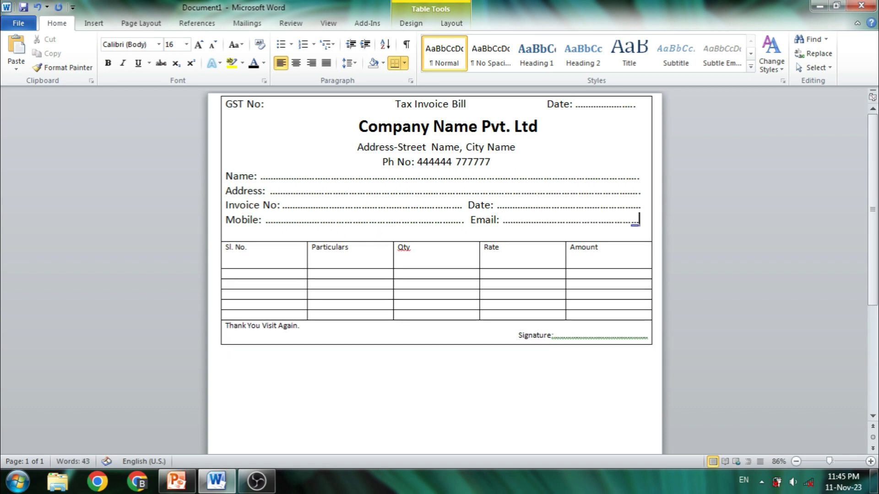
{"action": "key", "text": "Return"}
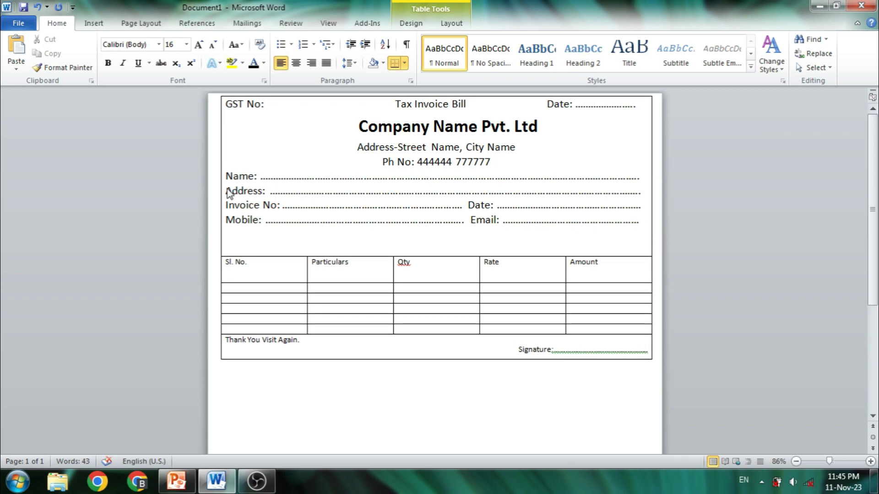
{"action": "key", "text": "BackSpace"}
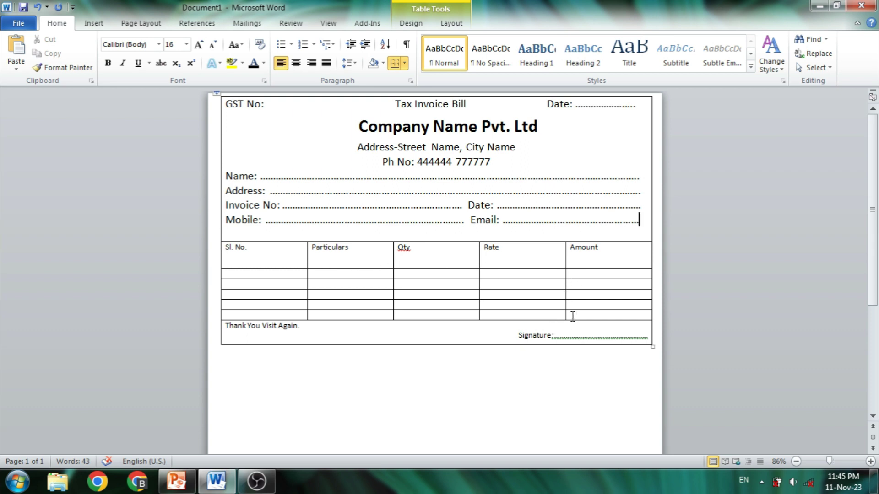
Enter "Sub Total", "Tax" and "Total" in the last three item rows under Rate, and replace the colon after "Signature" with a space
{"action": "left_click", "coordinate": [486, 314]}
{"action": "type", "text": "Total"}
{"action": "left_click", "coordinate": [486, 304]}
{"action": "type", "text": "Tax"}
{"action": "left_click", "coordinate": [559, 336]}
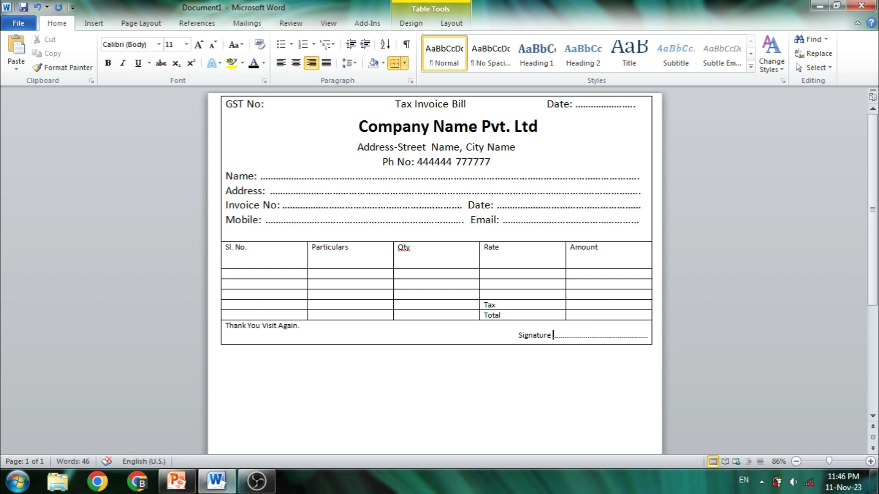
{"action": "left_click", "coordinate": [488, 294]}
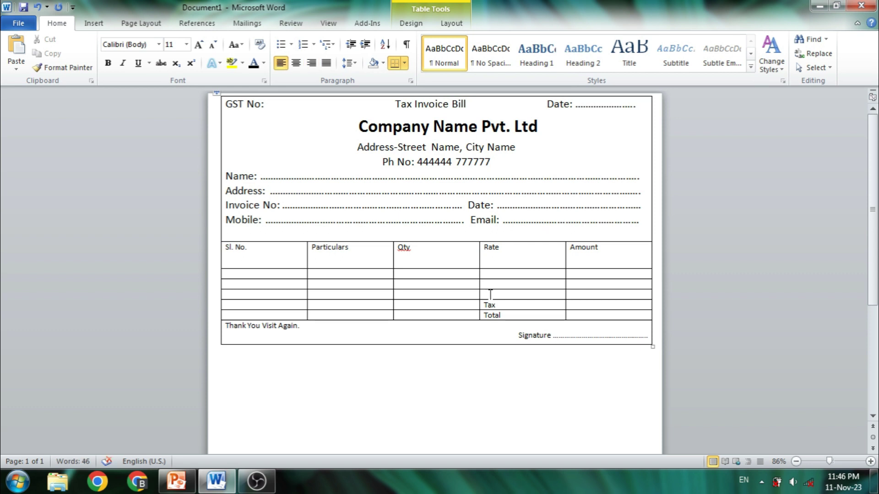
{"action": "type", "text": "Sub Total"}
Reduce the height of the column heading row and increase the height of the "Total" row
{"action": "left_click_drag", "start_coordinate": [360, 269], "coordinate": [361, 261]}
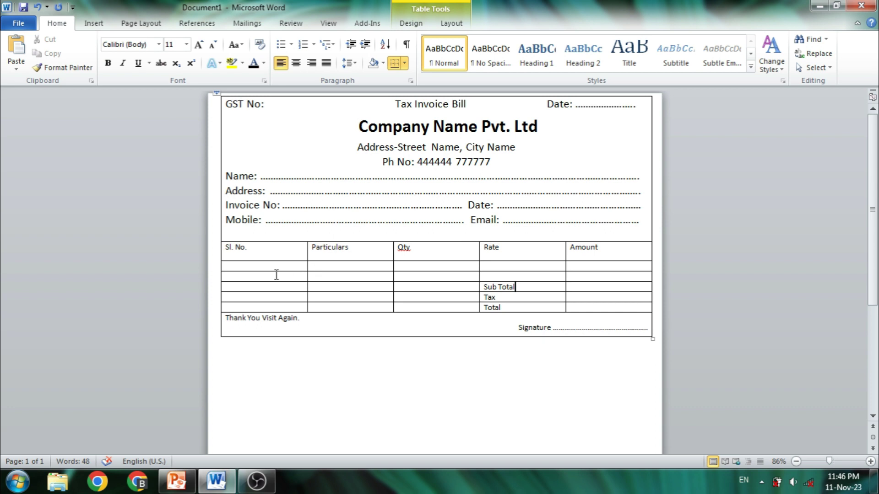
{"action": "left_click_drag", "start_coordinate": [345, 312], "coordinate": [350, 330]}
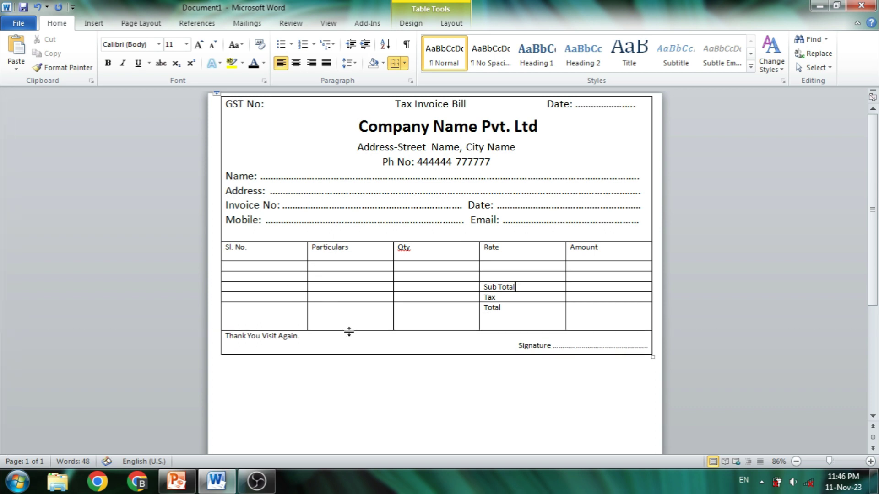
Merge the five empty cells under "Sl. No." into one cell, and likewise the five under "Particulars"
{"action": "left_click_drag", "start_coordinate": [279, 264], "coordinate": [280, 299]}
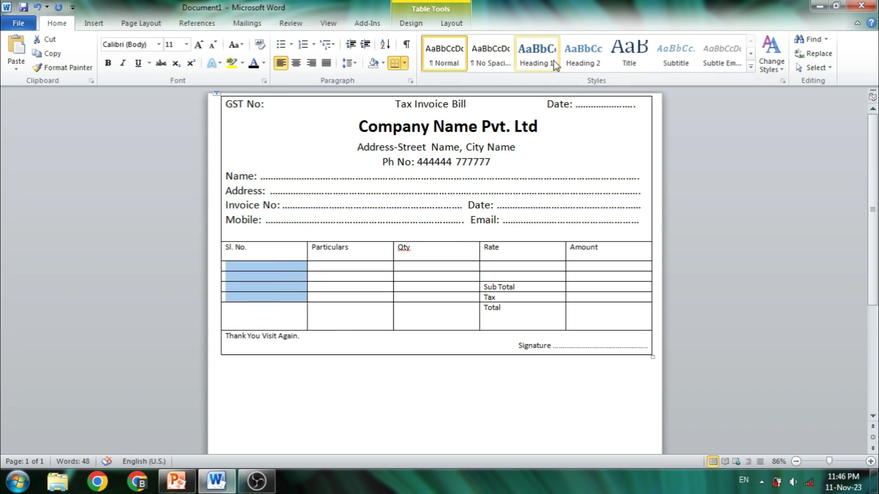
{"action": "left_click", "coordinate": [451, 23]}
{"action": "left_click", "coordinate": [270, 62]}
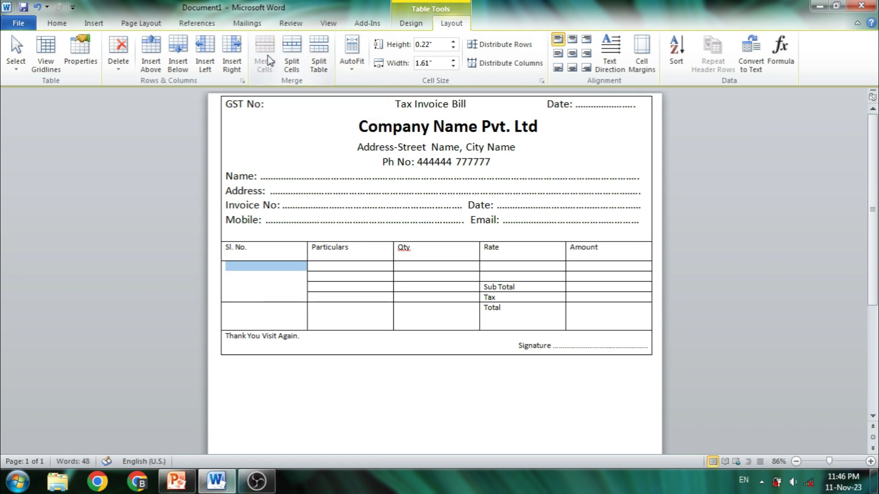
{"action": "left_click", "coordinate": [270, 313]}
{"action": "left_click_drag", "start_coordinate": [271, 300], "coordinate": [272, 315]}
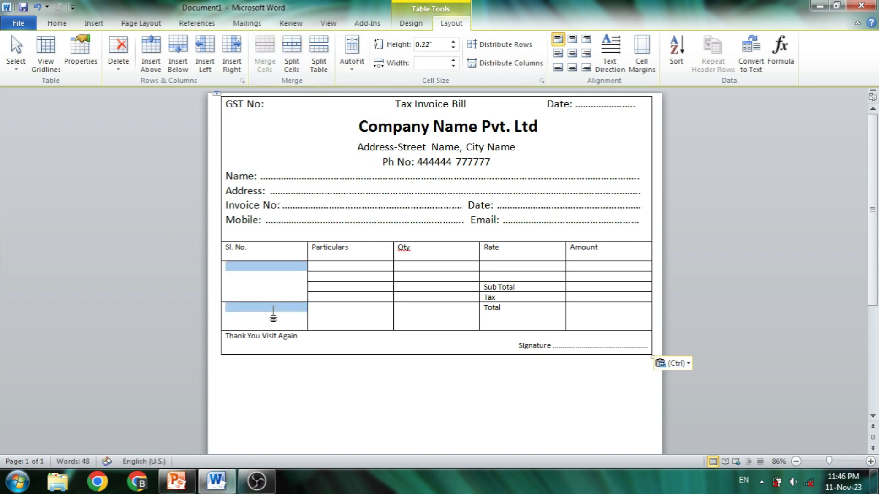
{"action": "left_click", "coordinate": [264, 57]}
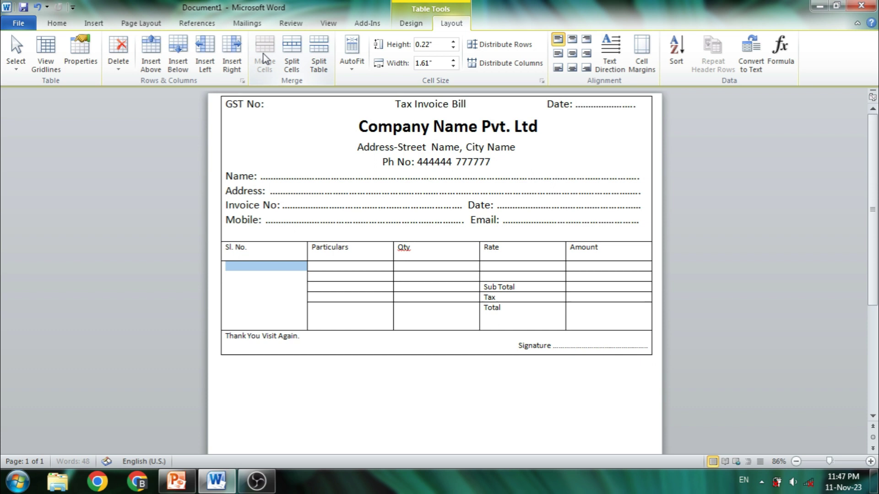
{"action": "left_click_drag", "start_coordinate": [359, 271], "coordinate": [349, 311]}
{"action": "left_click", "coordinate": [265, 58]}
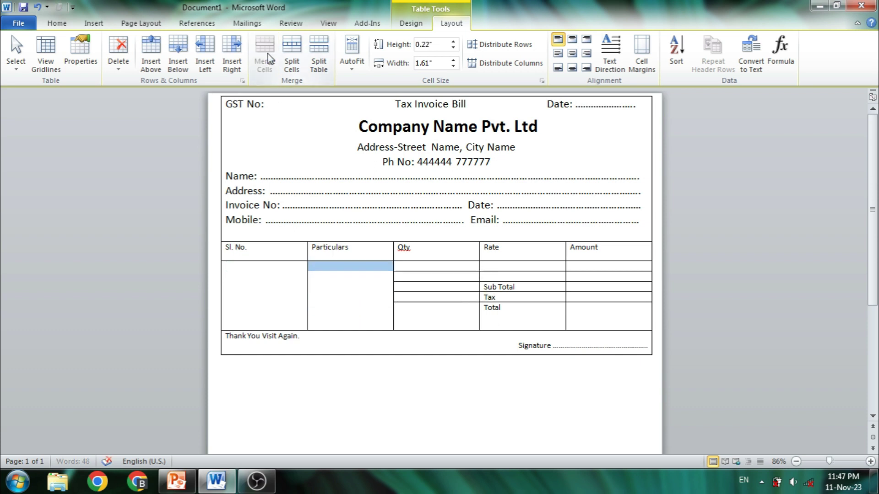
Merge the five empty cells under "Qty" into one cell
{"action": "left_click", "coordinate": [420, 325]}
{"action": "left_click_drag", "start_coordinate": [419, 315], "coordinate": [442, 265]}
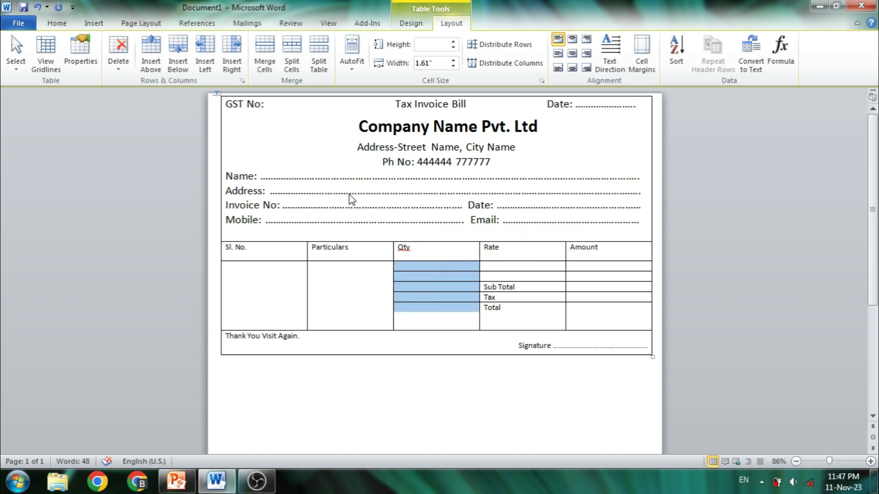
{"action": "left_click", "coordinate": [264, 55]}
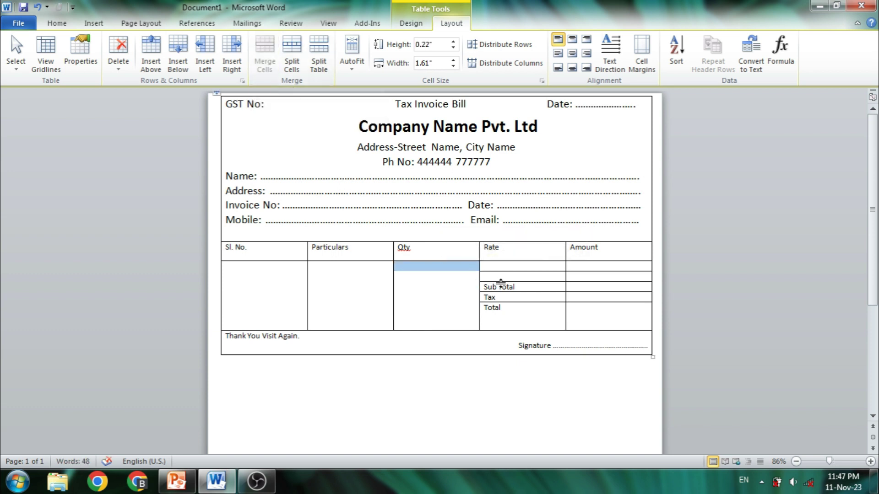
Increase the height of the row above "Sub Total" and merge the two empty cells under "Rate", and likewise the two under "Amount"
{"action": "left_click_drag", "start_coordinate": [505, 281], "coordinate": [507, 317]}
{"action": "left_click", "coordinate": [527, 273]}
{"action": "left_click_drag", "start_coordinate": [528, 272], "coordinate": [528, 265]}
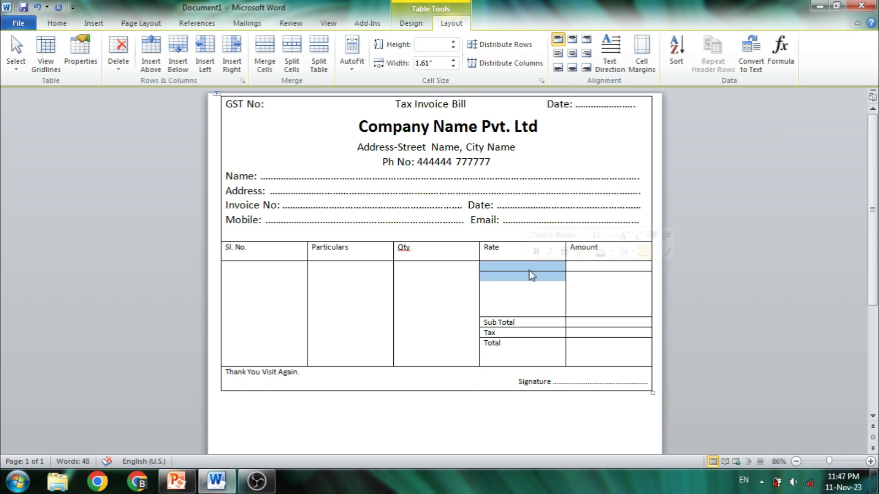
{"action": "left_click", "coordinate": [264, 59]}
{"action": "left_click", "coordinate": [599, 273]}
{"action": "left_click_drag", "start_coordinate": [600, 272], "coordinate": [599, 265]}
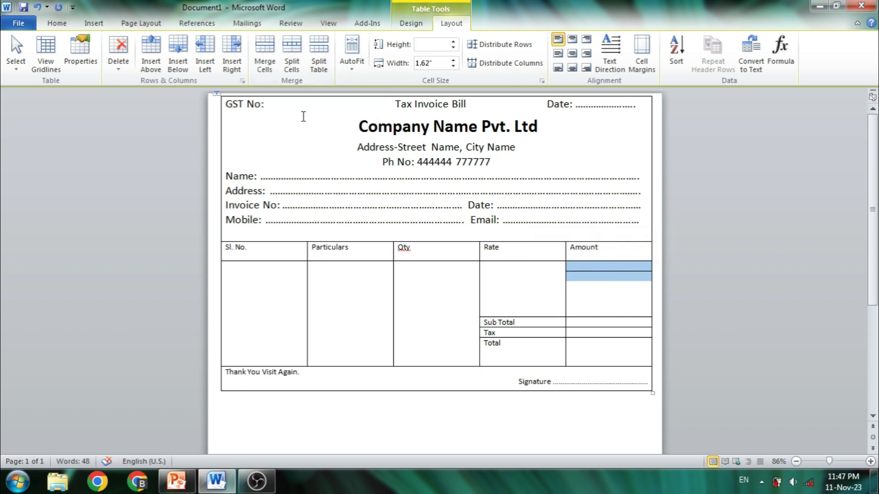
{"action": "left_click", "coordinate": [265, 59]}
{"action": "scroll", "coordinate": [741, 398], "scroll_direction": "down", "scroll_amount": 1}
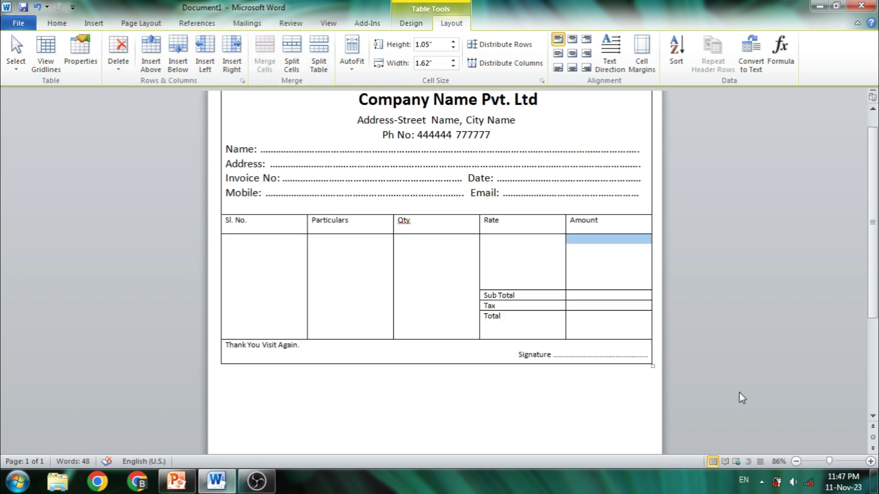
{"action": "left_click", "coordinate": [797, 461]}
{"action": "left_click", "coordinate": [796, 461]}
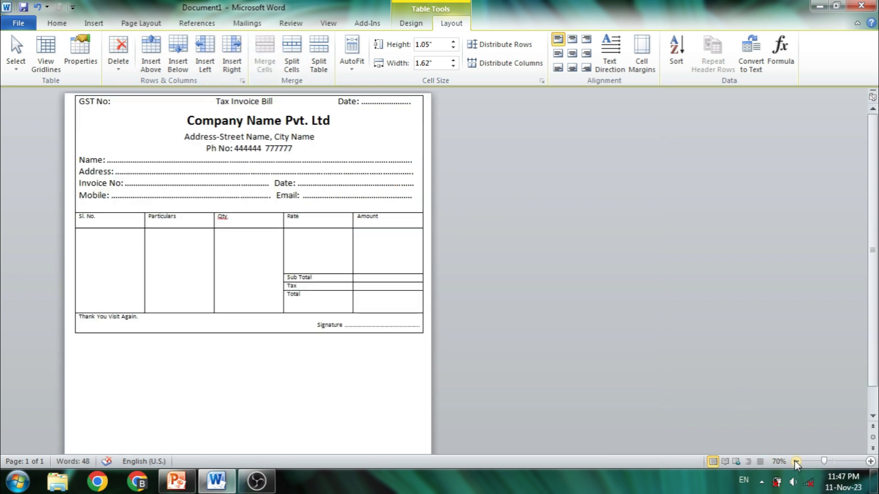
{"action": "left_click", "coordinate": [797, 461]}
{"action": "left_click", "coordinate": [796, 461]}
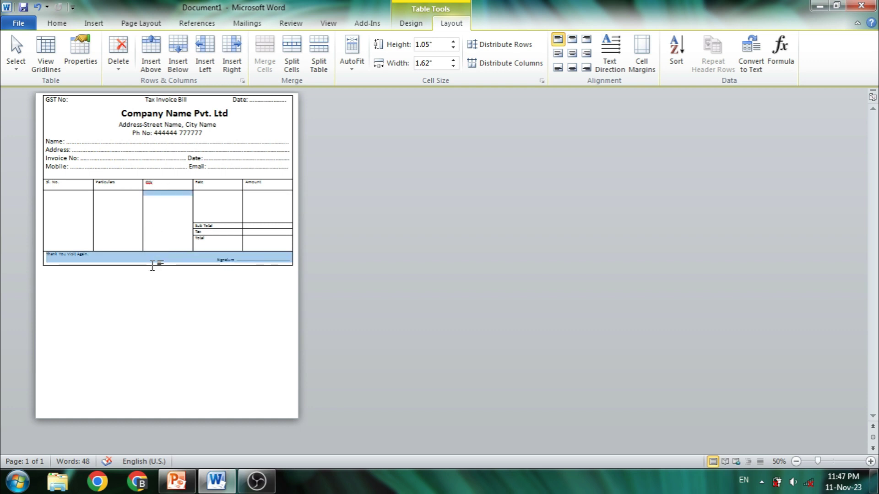
{"action": "left_click", "coordinate": [146, 286]}
{"action": "left_click_drag", "start_coordinate": [130, 265], "coordinate": [128, 296]}
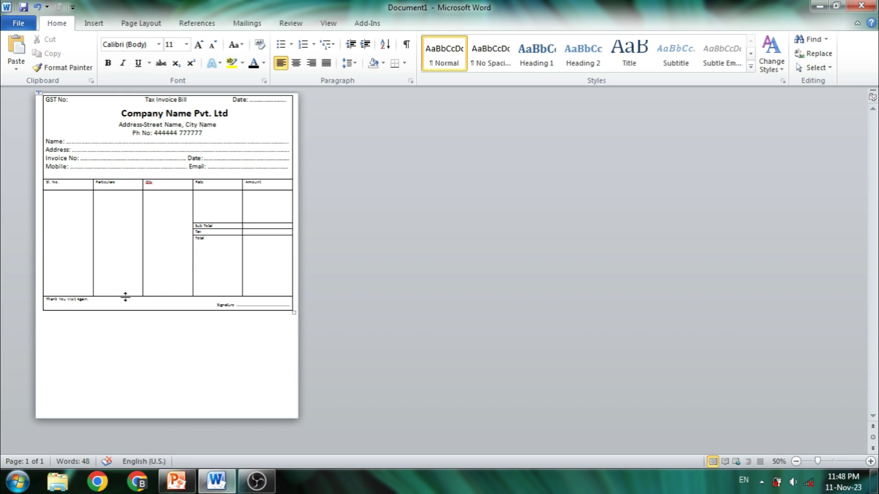
{"action": "key", "text": "ctrl+z"}
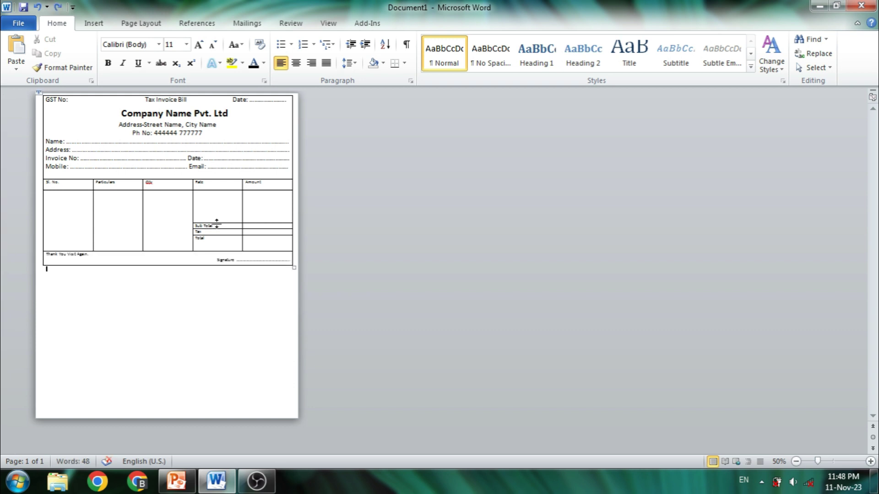
Lengthen the empty item area above "Sub Total" so that the bill fills most of the page
{"action": "left_click_drag", "start_coordinate": [216, 223], "coordinate": [233, 331]}
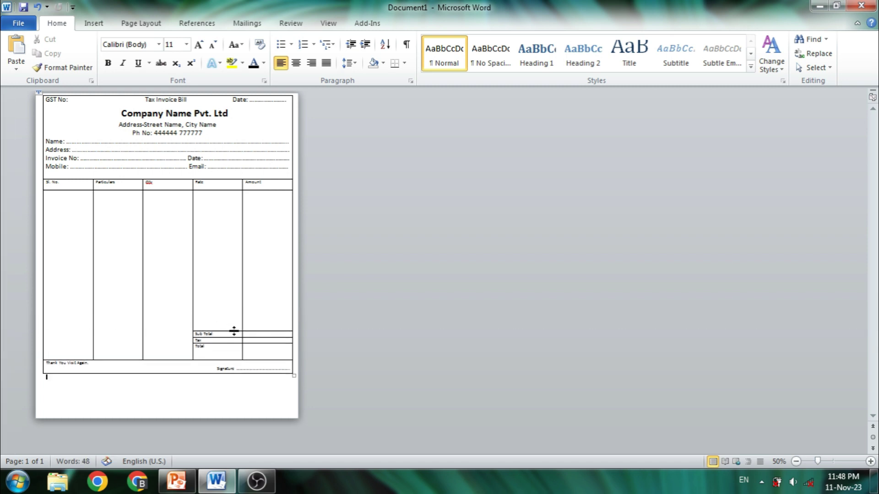
Check the layout of the whole bill on the page from the header to the signature footer
{"action": "left_click", "coordinate": [870, 461]}
{"action": "left_click", "coordinate": [870, 461]}
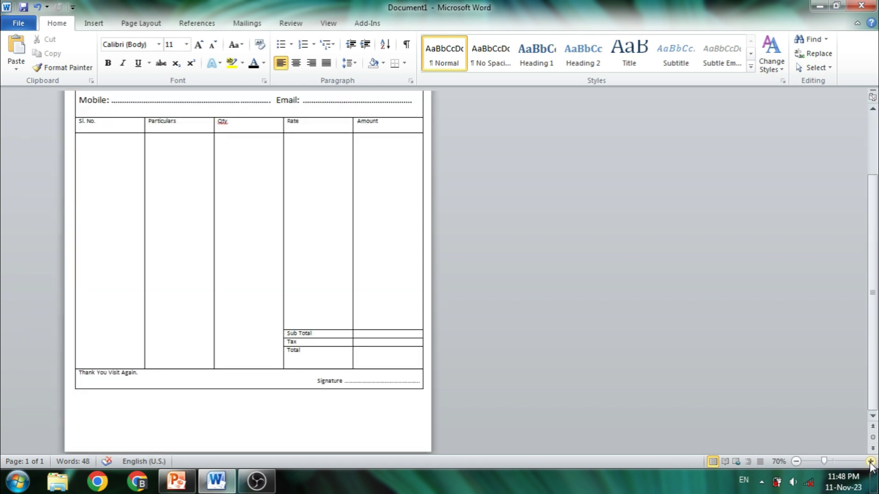
{"action": "left_click", "coordinate": [796, 462]}
{"action": "scroll", "coordinate": [727, 425], "scroll_direction": "down", "scroll_amount": 1}
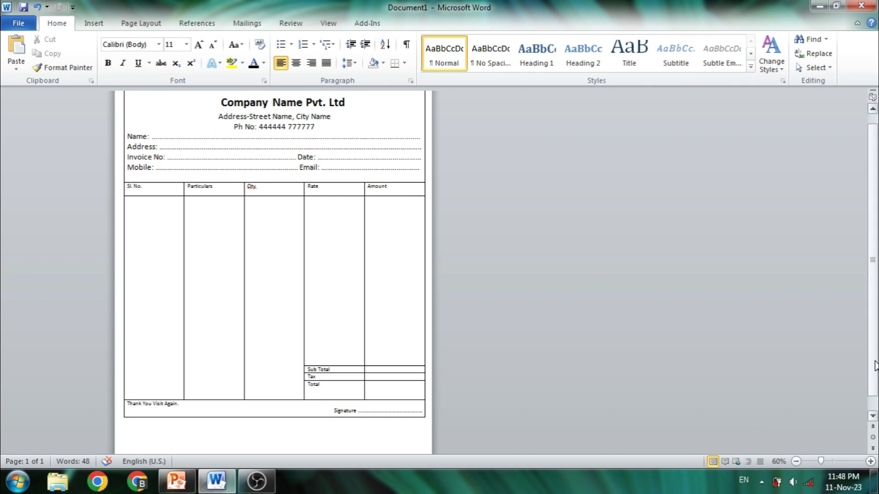
{"action": "scroll", "coordinate": [874, 356], "scroll_direction": "up", "scroll_amount": 1}
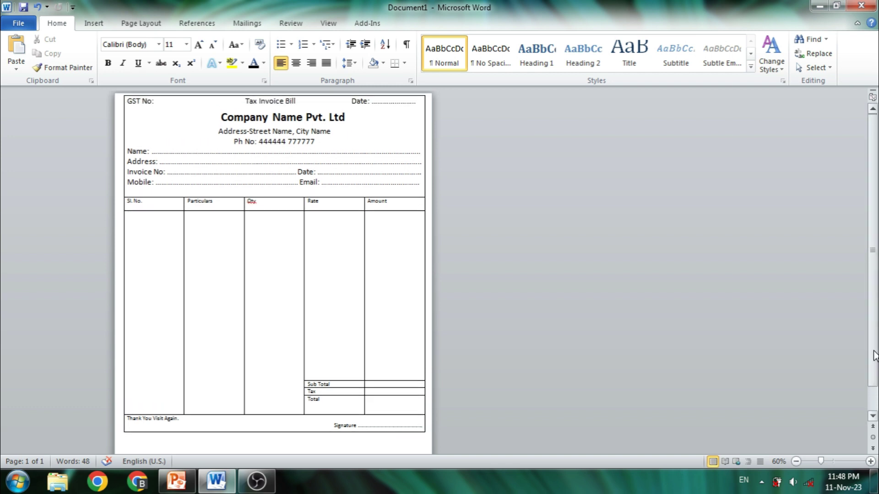
{"action": "left_click", "coordinate": [870, 461]}
{"action": "scroll", "coordinate": [875, 339], "scroll_direction": "up", "scroll_amount": 1}
{"action": "left_click_drag", "start_coordinate": [876, 339], "coordinate": [874, 299]}
{"action": "left_click", "coordinate": [795, 461]}
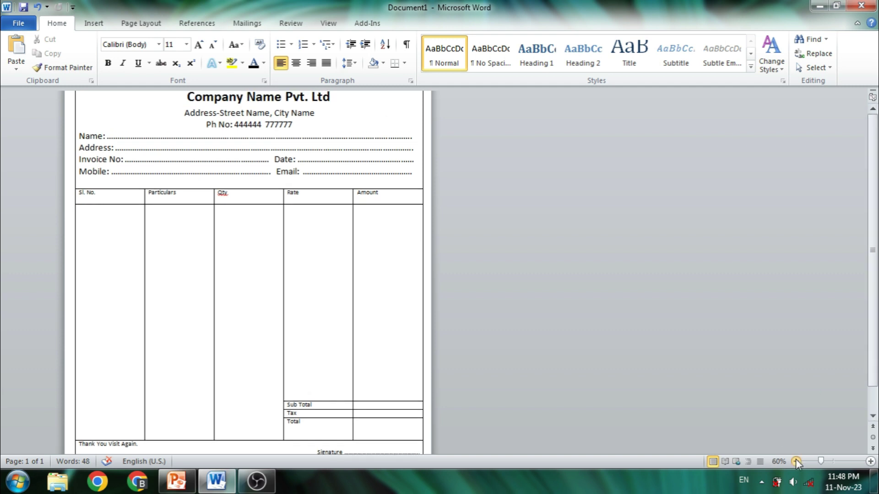
{"action": "scroll", "coordinate": [753, 423], "scroll_direction": "down", "scroll_amount": 1}
{"action": "scroll", "coordinate": [752, 423], "scroll_direction": "up", "scroll_amount": 1}
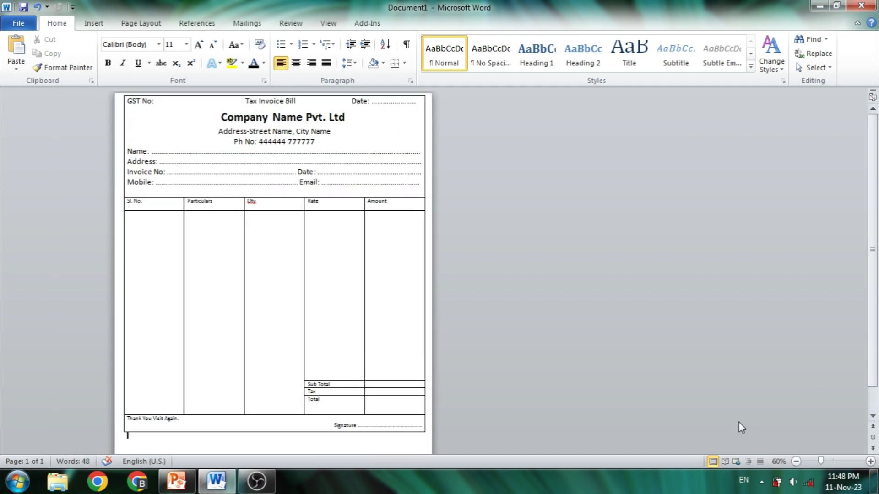
Clear the spelling flag on "Qty" and set the "Sub Total", "Tax" and "Total" labels to font size 18
{"action": "right_click", "coordinate": [251, 203]}
{"action": "left_click", "coordinate": [284, 285]}
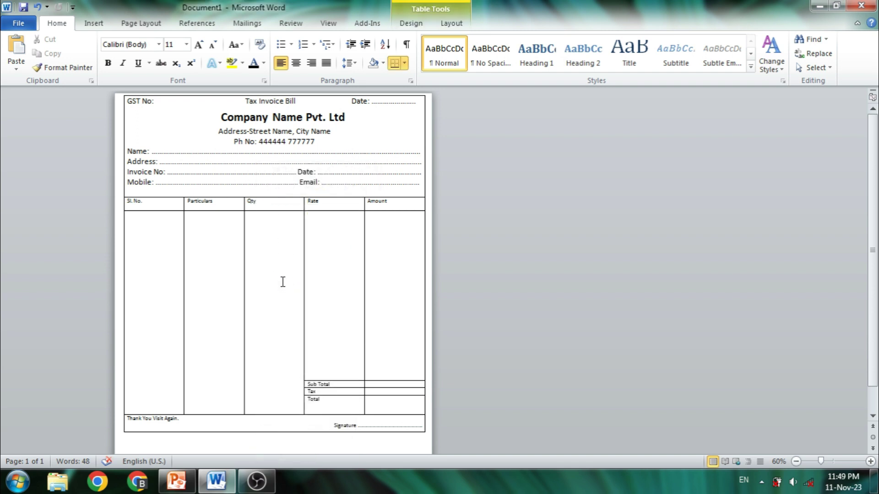
{"action": "left_click_drag", "start_coordinate": [345, 378], "coordinate": [316, 378]}
{"action": "left_click", "coordinate": [186, 44]}
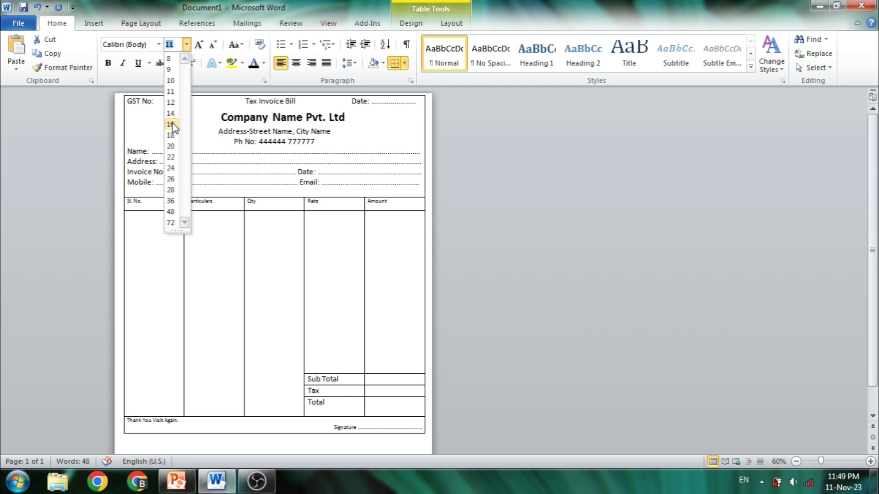
{"action": "left_click", "coordinate": [173, 135]}
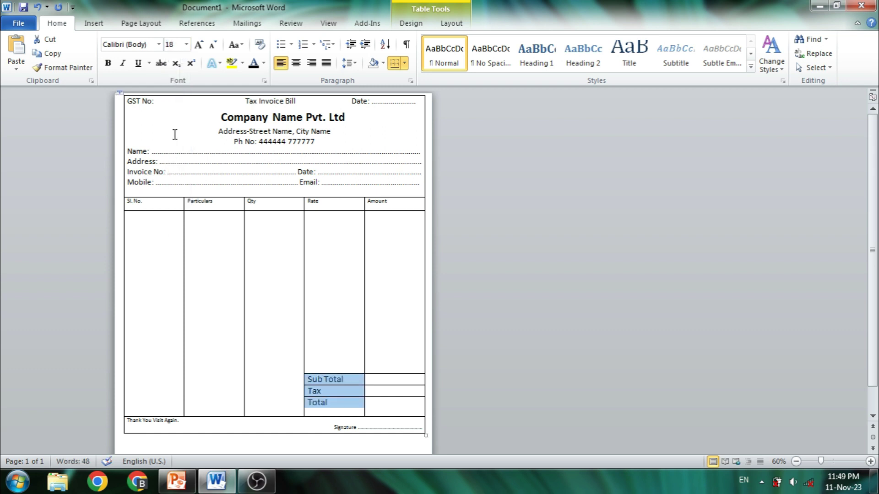
{"action": "left_click", "coordinate": [318, 299]}
Set "Signature" and "Thank You Visit Again." in the footer to font size 18
{"action": "left_click_drag", "start_coordinate": [334, 428], "coordinate": [356, 428]}
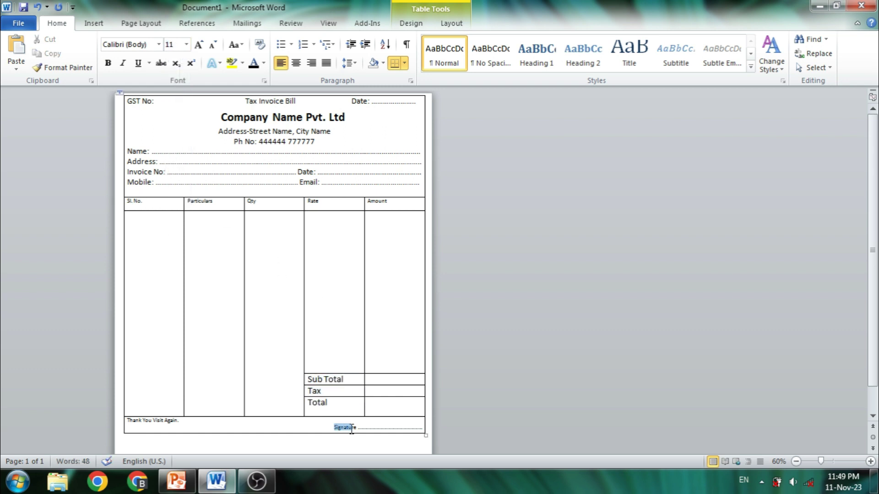
{"action": "left_click", "coordinate": [186, 46]}
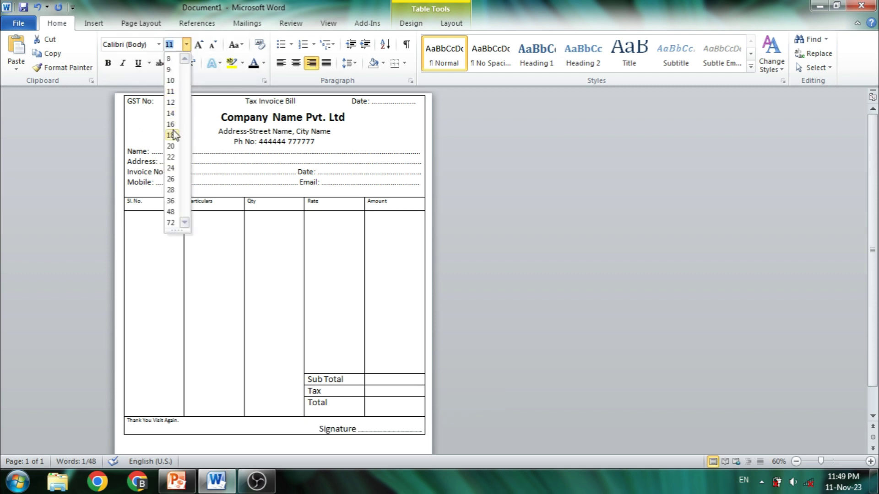
{"action": "left_click", "coordinate": [174, 135]}
{"action": "left_click_drag", "start_coordinate": [181, 420], "coordinate": [126, 420]}
{"action": "left_click", "coordinate": [187, 46]}
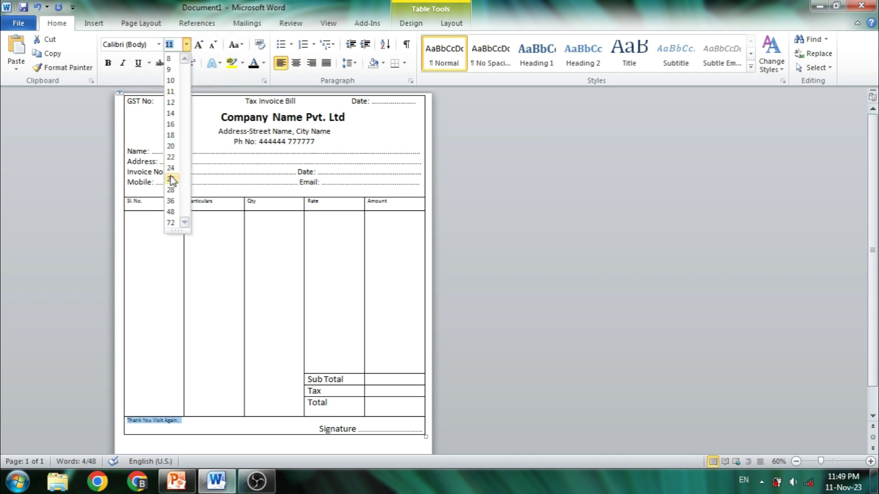
{"action": "left_click", "coordinate": [176, 139]}
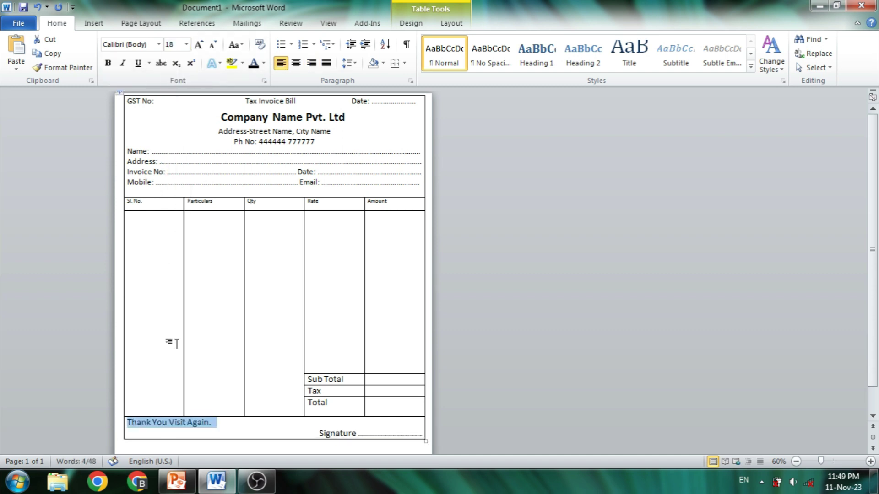
{"action": "left_click", "coordinate": [243, 432]}
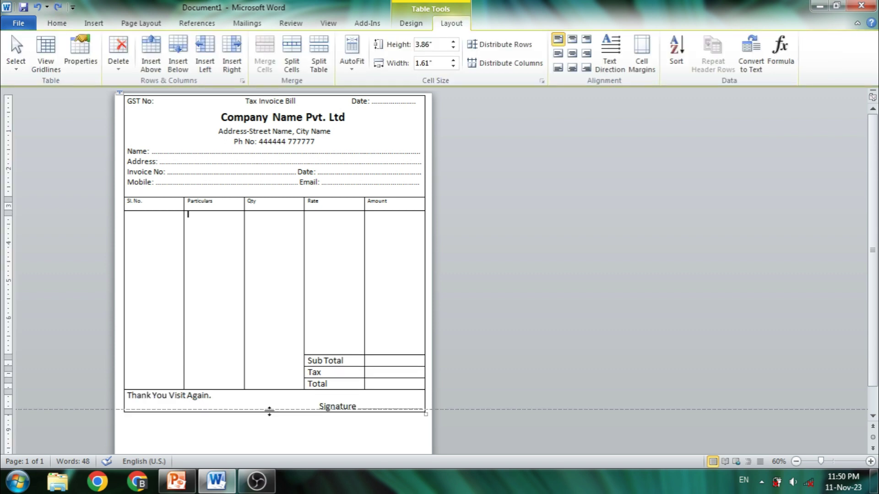
Insert a full-width row above the "Thank You Visit Again." row and enter "In Word:" in it at font size 18
{"action": "left_click", "coordinate": [273, 399]}
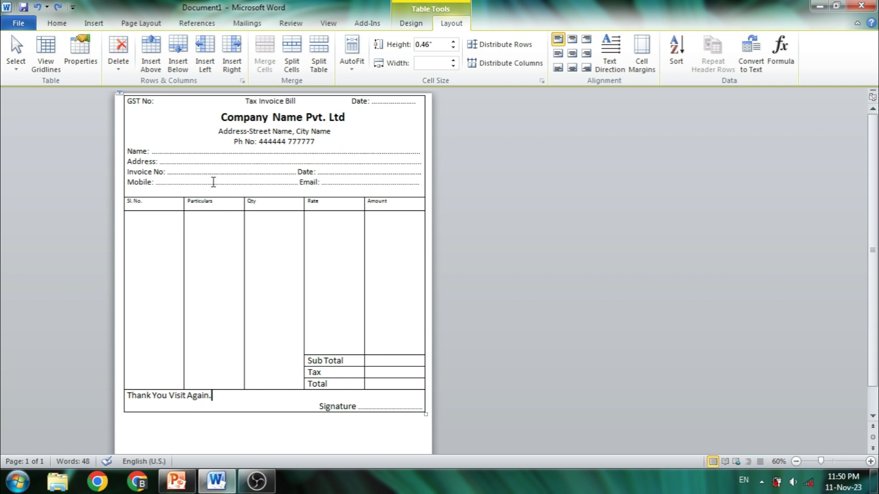
{"action": "left_click", "coordinate": [158, 69]}
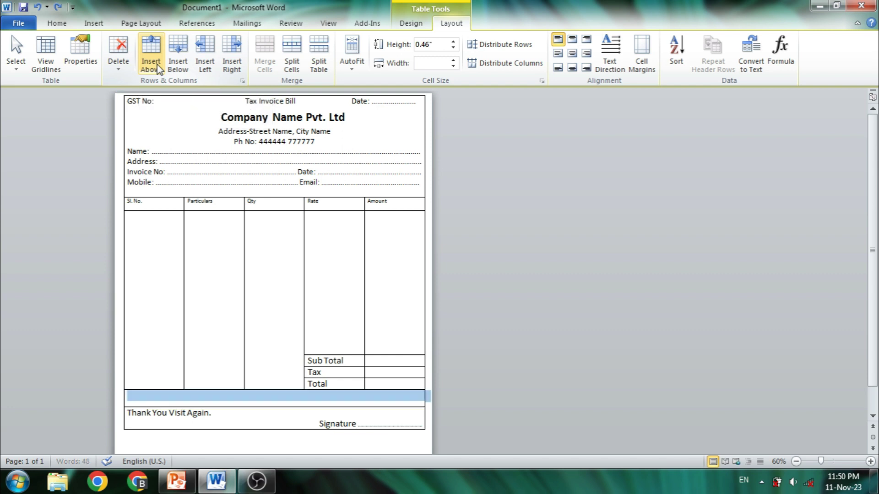
{"action": "left_click", "coordinate": [256, 414]}
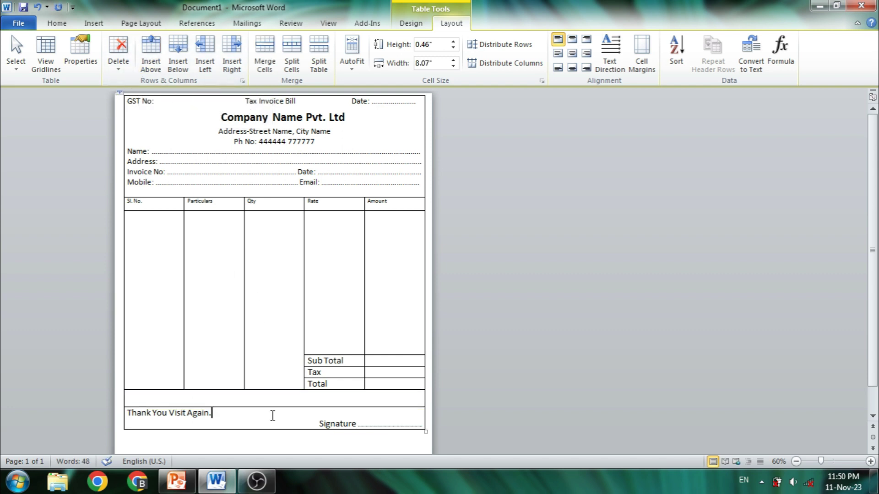
{"action": "left_click", "coordinate": [133, 400]}
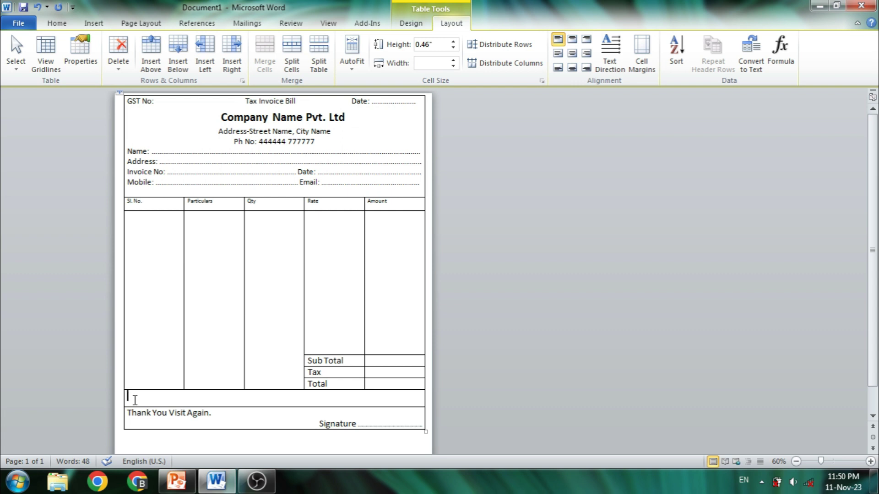
{"action": "type", "text": "In Word:"}
{"action": "left_click_drag", "start_coordinate": [165, 397], "coordinate": [127, 396]}
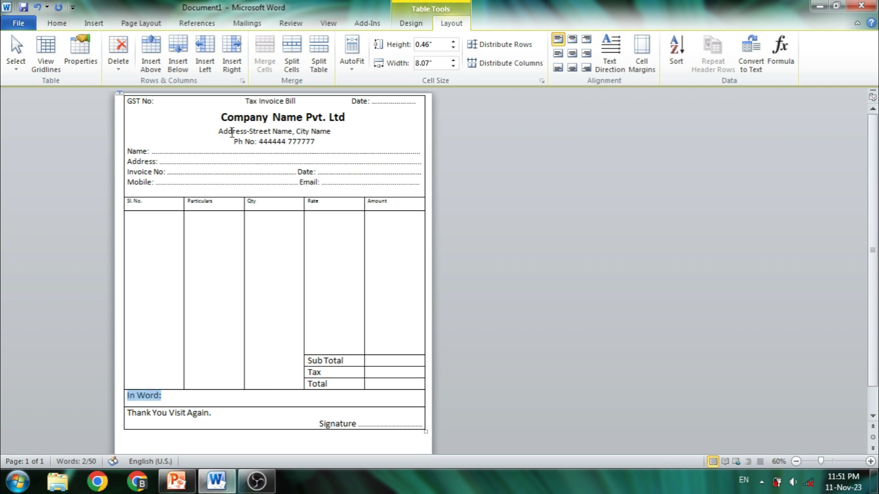
{"action": "left_click", "coordinate": [58, 23]}
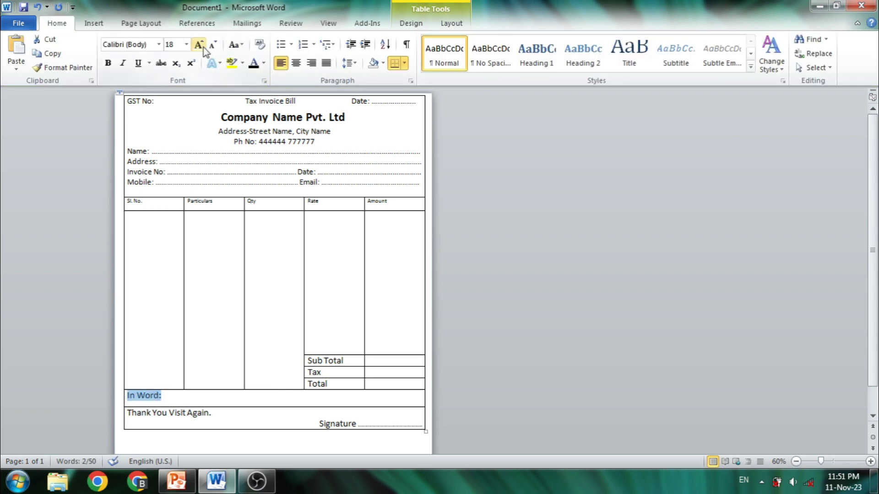
{"action": "left_click", "coordinate": [186, 44]}
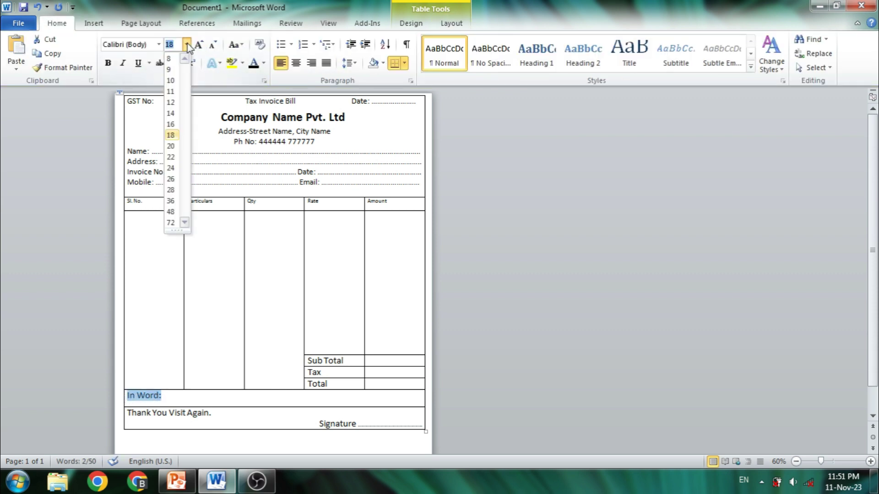
{"action": "left_click", "coordinate": [170, 135]}
Make the footer text "Thank You Visit Again." bold
{"action": "left_click_drag", "start_coordinate": [216, 413], "coordinate": [140, 417]}
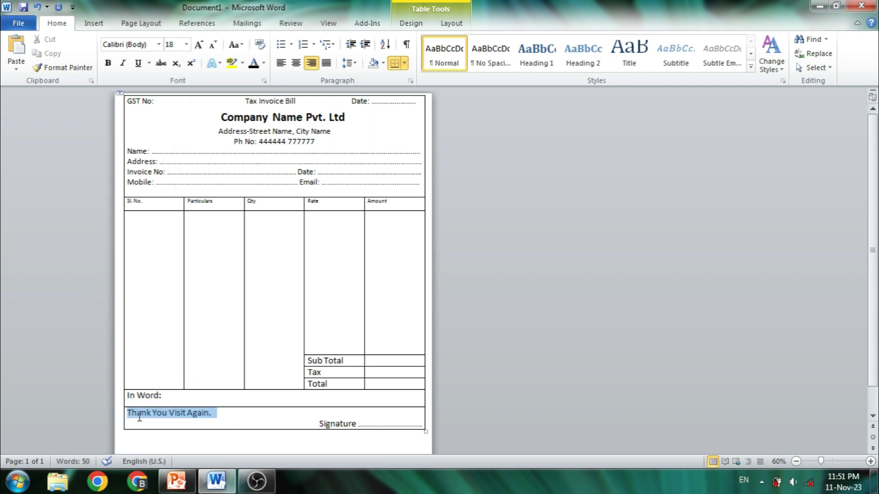
{"action": "left_click", "coordinate": [108, 63]}
{"action": "left_click", "coordinate": [230, 420]}
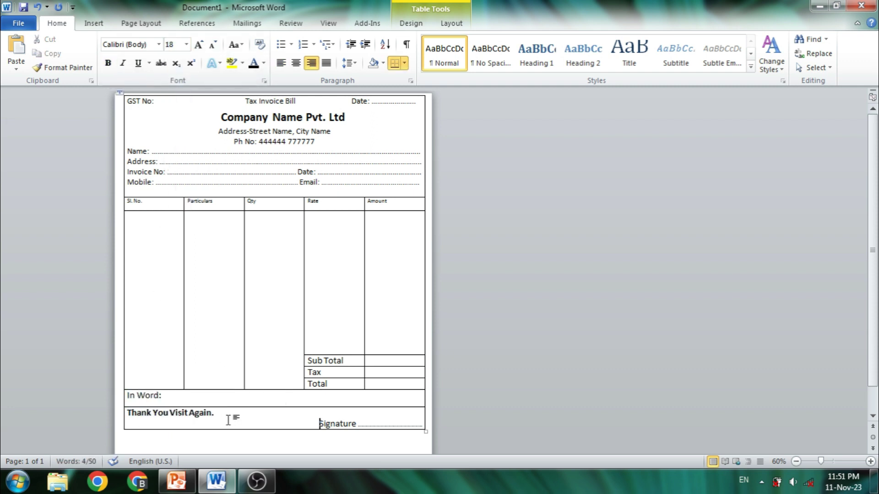
{"action": "left_click", "coordinate": [402, 443]}
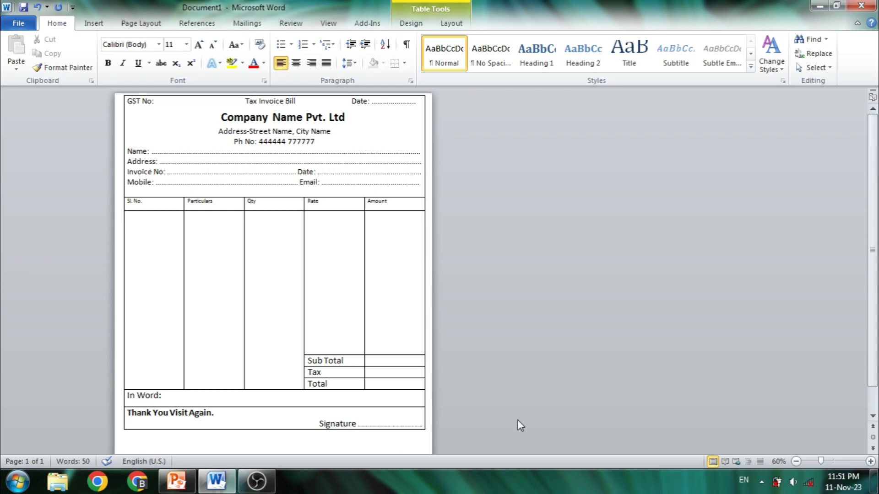
Enlarge the font of the column headings from "Sl. No." to "Amount" and make them bold
{"action": "left_click_drag", "start_coordinate": [396, 202], "coordinate": [158, 205]}
{"action": "left_click", "coordinate": [187, 45]}
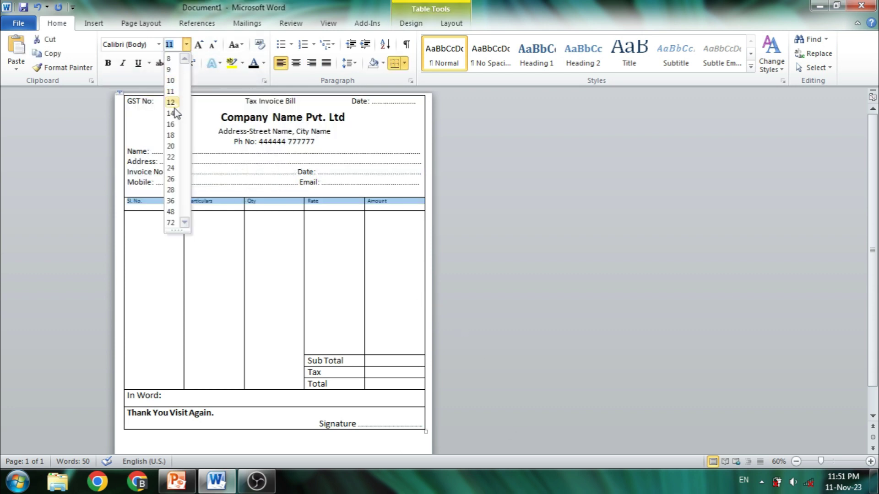
{"action": "key", "text": "Escape"}
{"action": "left_click", "coordinate": [108, 62]}
{"action": "left_click", "coordinate": [213, 272]}
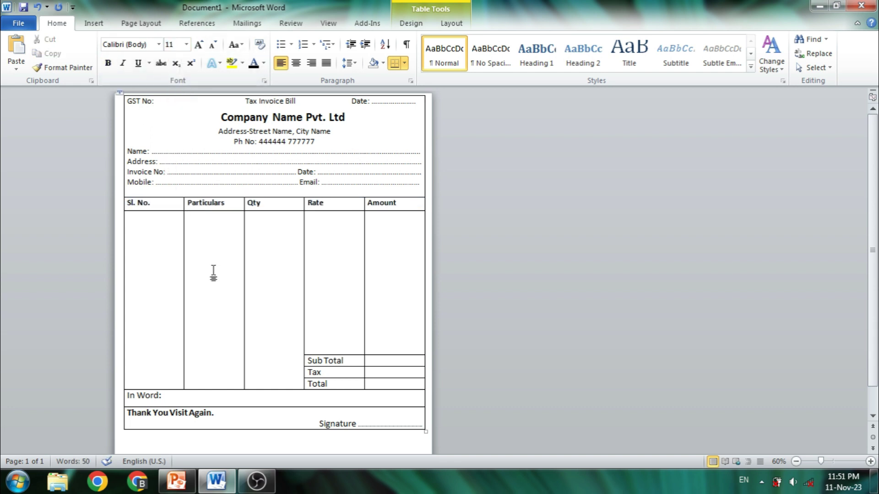
Set the "Company Name Pvt. Ltd" heading to font size 26
{"action": "triple_click", "coordinate": [350, 117]}
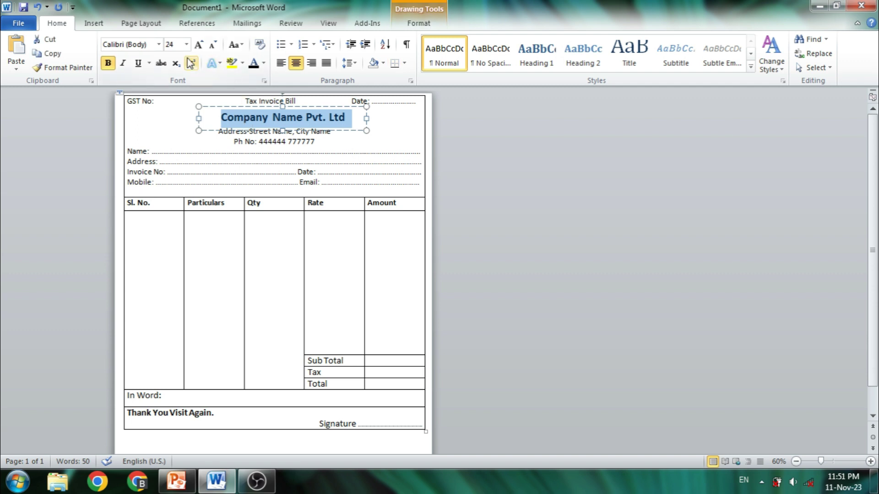
{"action": "left_click", "coordinate": [187, 44]}
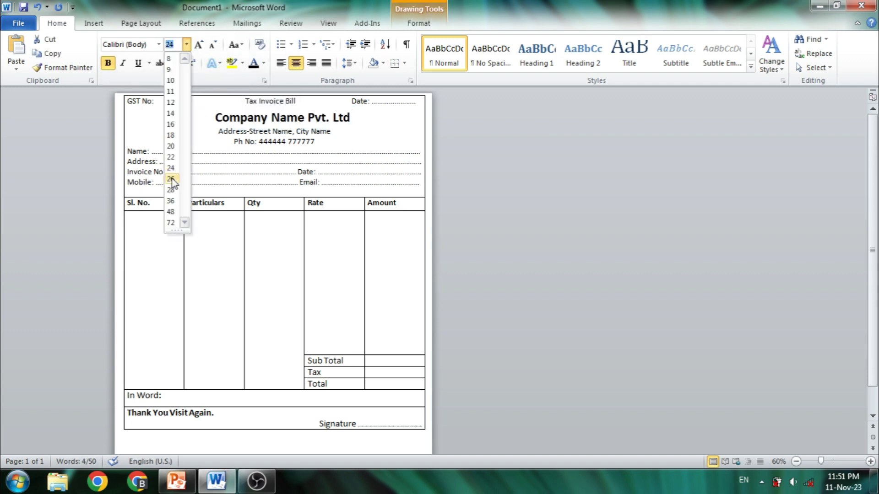
{"action": "key", "text": "Escape"}
{"action": "left_click", "coordinate": [343, 202]}
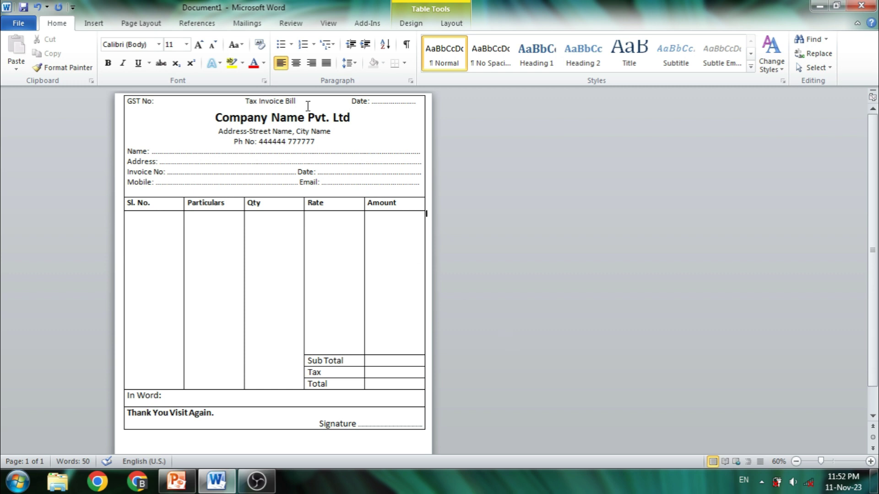
Set "Tax Invoice Bill" in the header row to font size 18 and make it bold
{"action": "left_click_drag", "start_coordinate": [308, 101], "coordinate": [246, 102]}
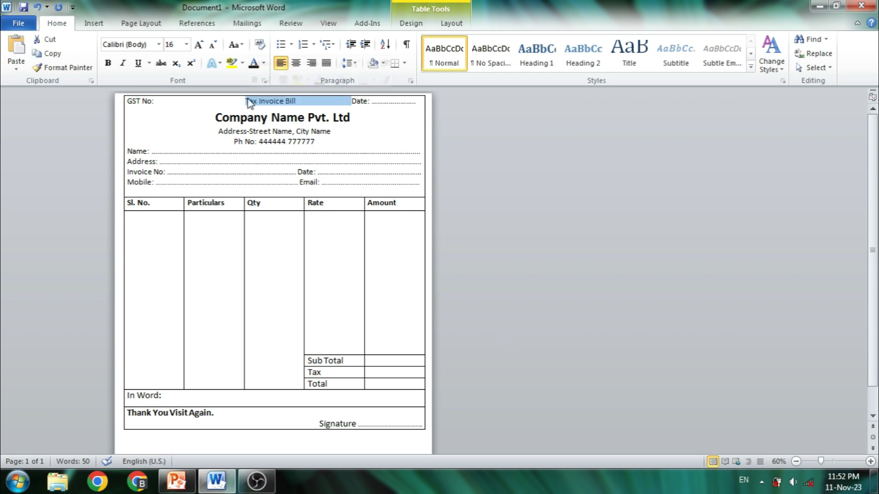
{"action": "left_click", "coordinate": [187, 44]}
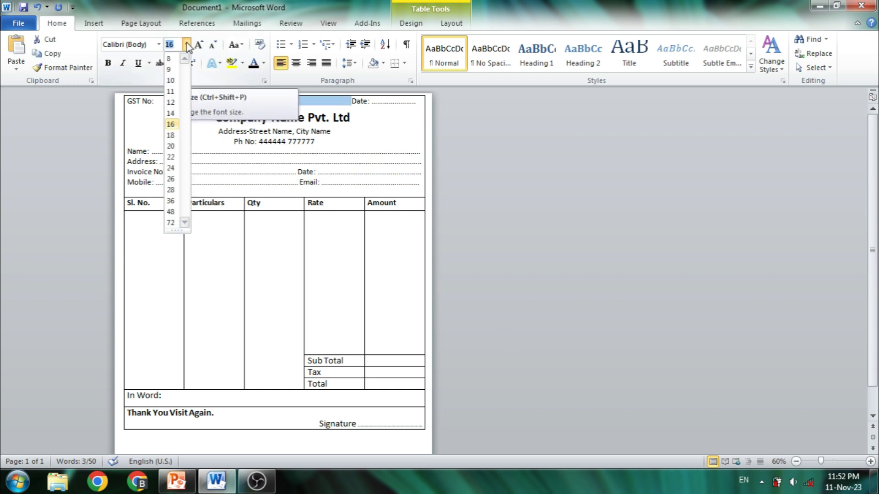
{"action": "left_click", "coordinate": [171, 136]}
{"action": "left_click", "coordinate": [108, 62]}
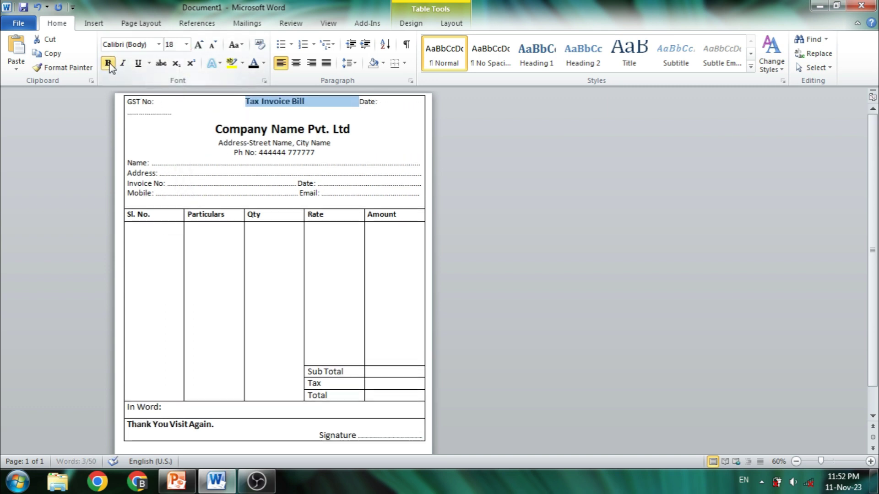
{"action": "left_click", "coordinate": [288, 129]}
Remove the extra spaces before "Date:" in the header row so its dotted line fits on the same line
{"action": "left_click", "coordinate": [356, 101]}
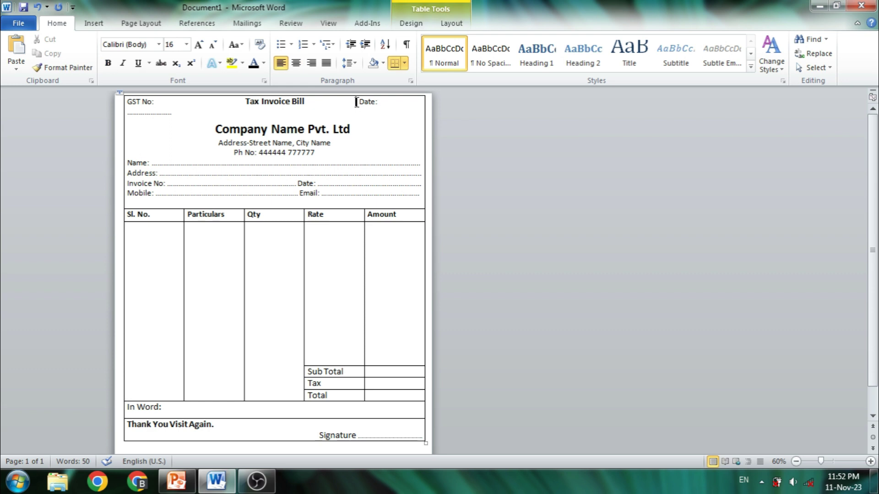
{"action": "key", "text": "BackSpace"}
{"action": "key", "text": "BackSpace"}
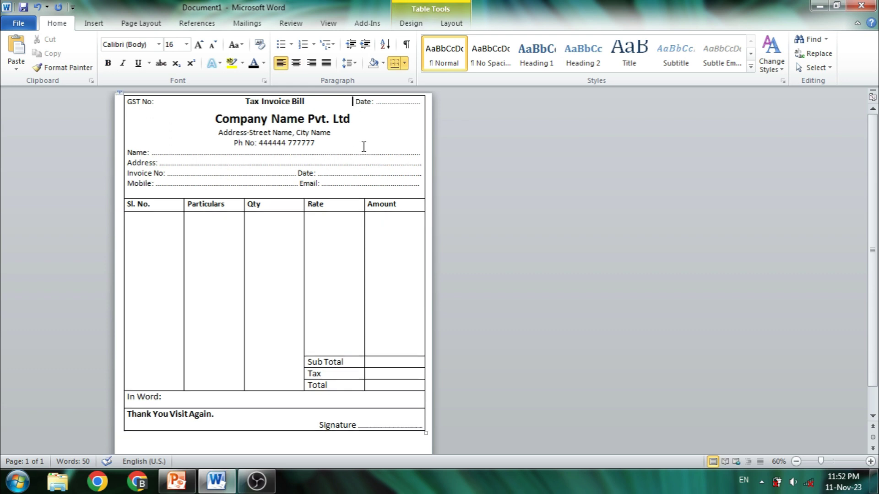
{"action": "left_click", "coordinate": [511, 206]}
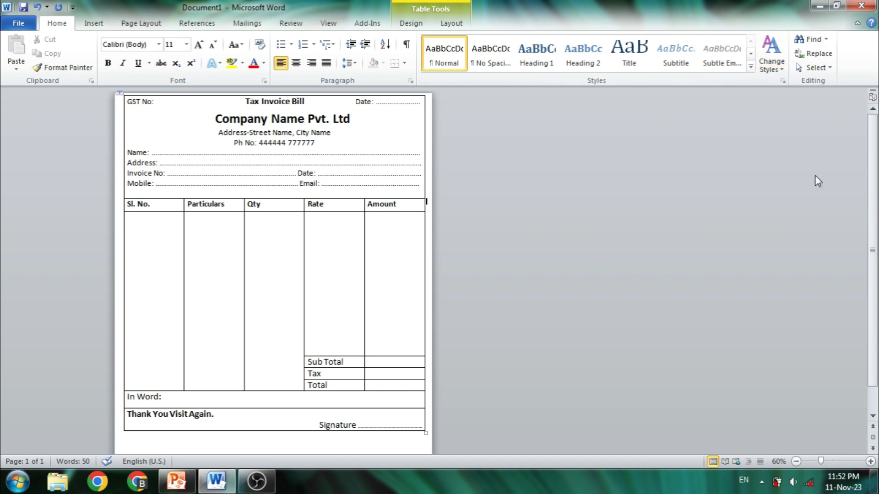
{"action": "left_click", "coordinate": [754, 231]}
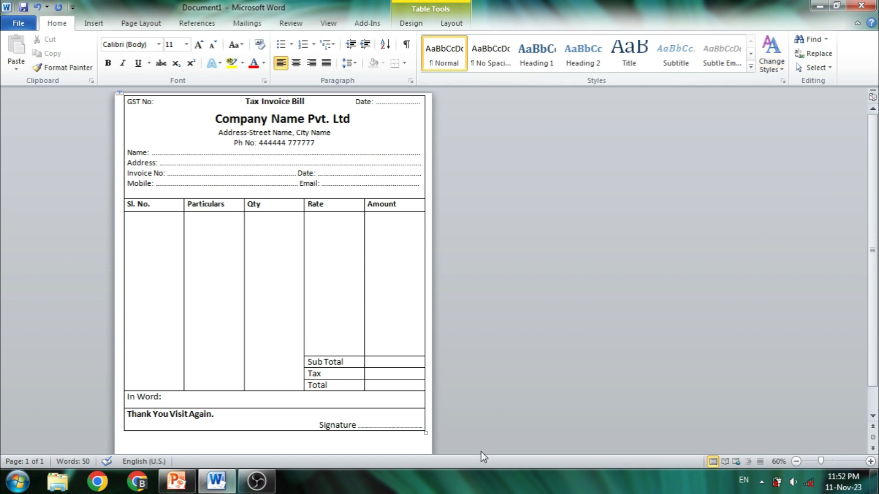